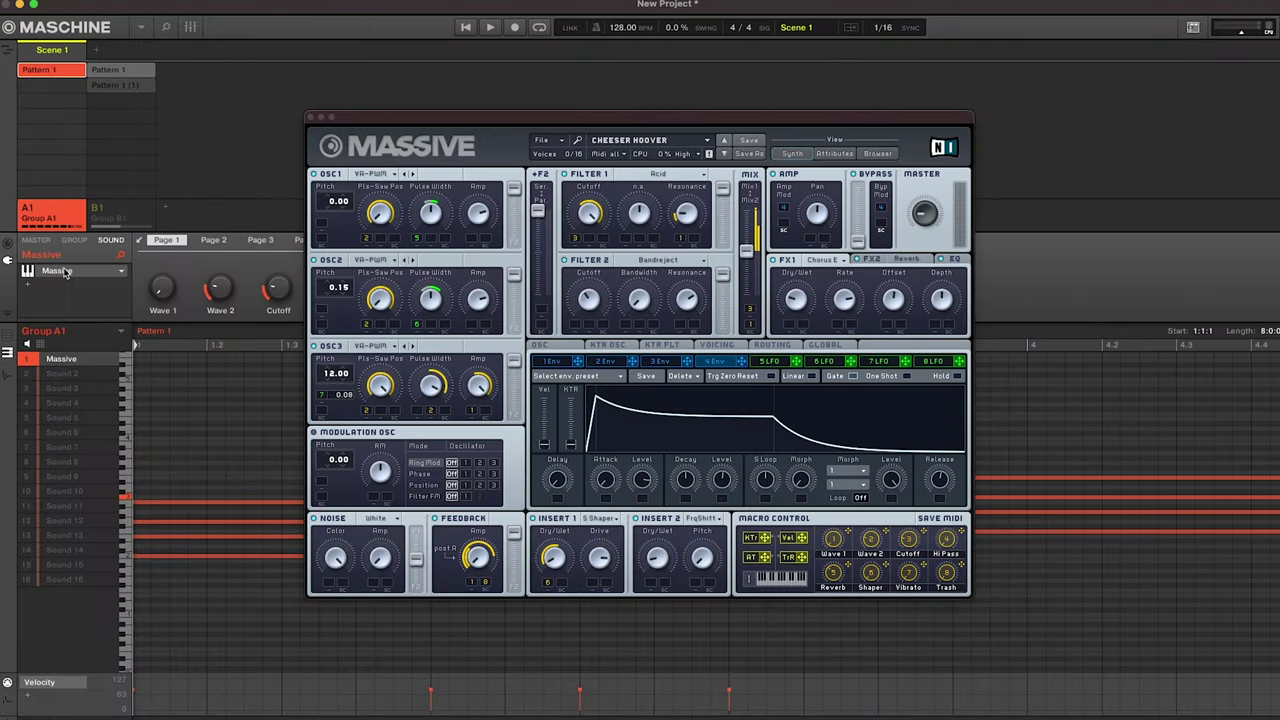
# Start playback to hear the Massive pad playing the Cheeser Hoover preset.
pyautogui.press('space')
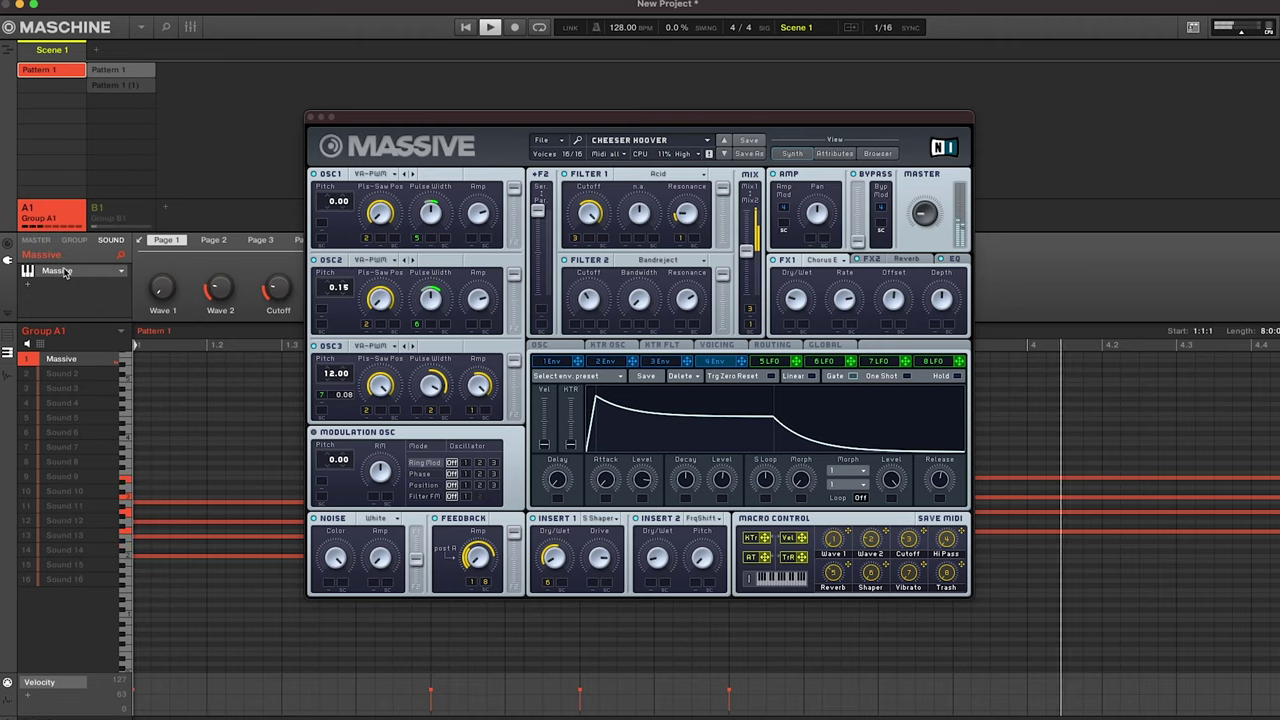
# Stop the pad chords, then play Group B1's four-hit Kick Alecia DS pattern.
pyautogui.press('space')
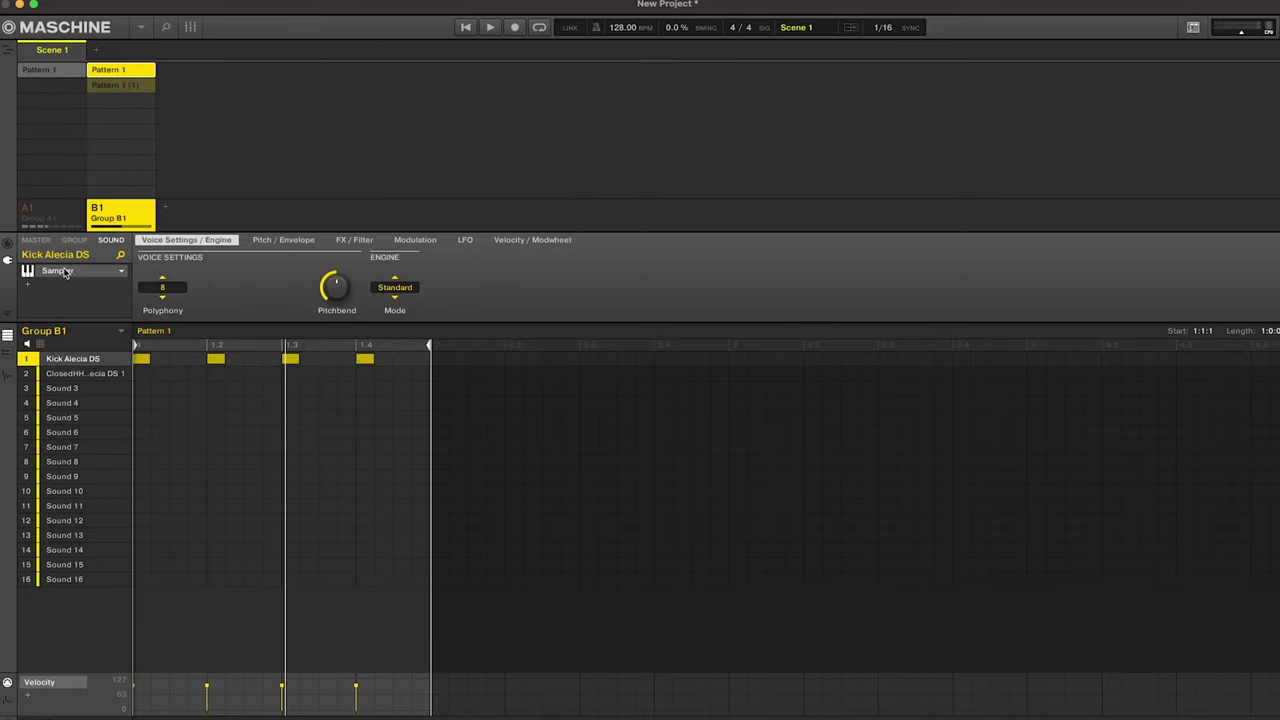
pyautogui.press('space')
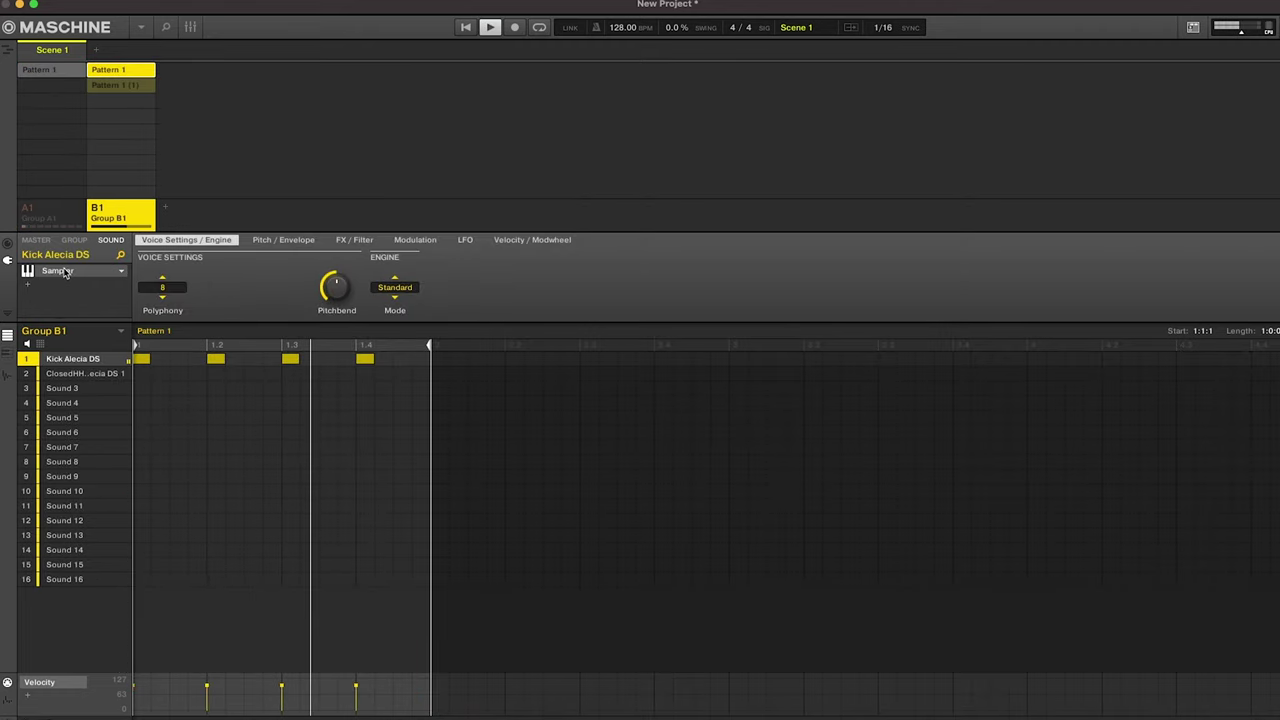
# Insert an Internal Compressor after Massive on the pad and view its side-chain Source options.
pyautogui.click(29, 286)
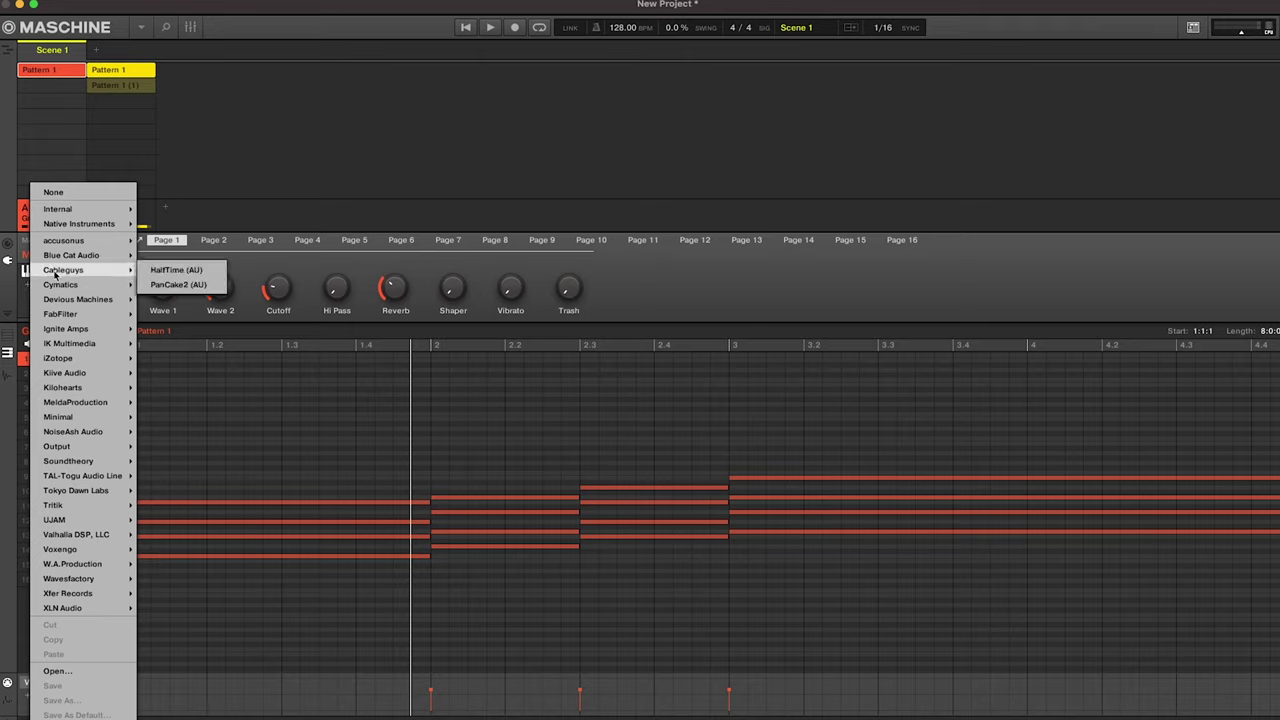
pyautogui.moveTo(67, 212)
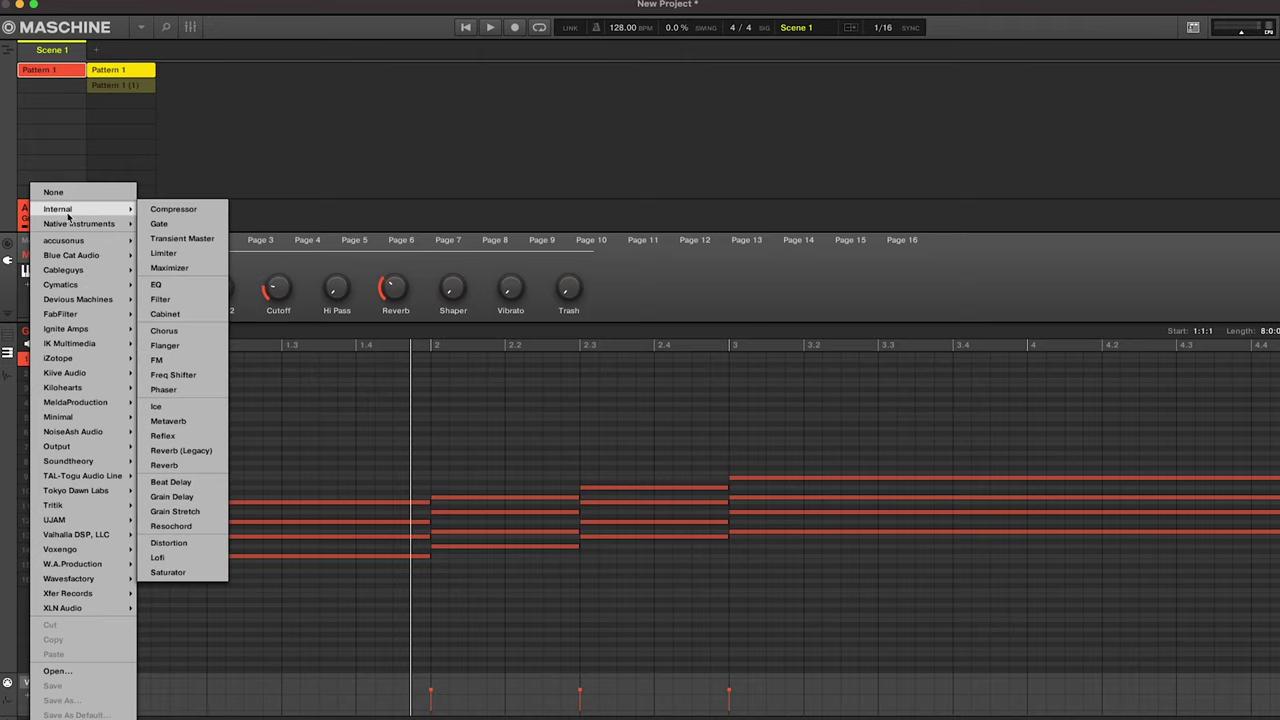
pyautogui.click(160, 211)
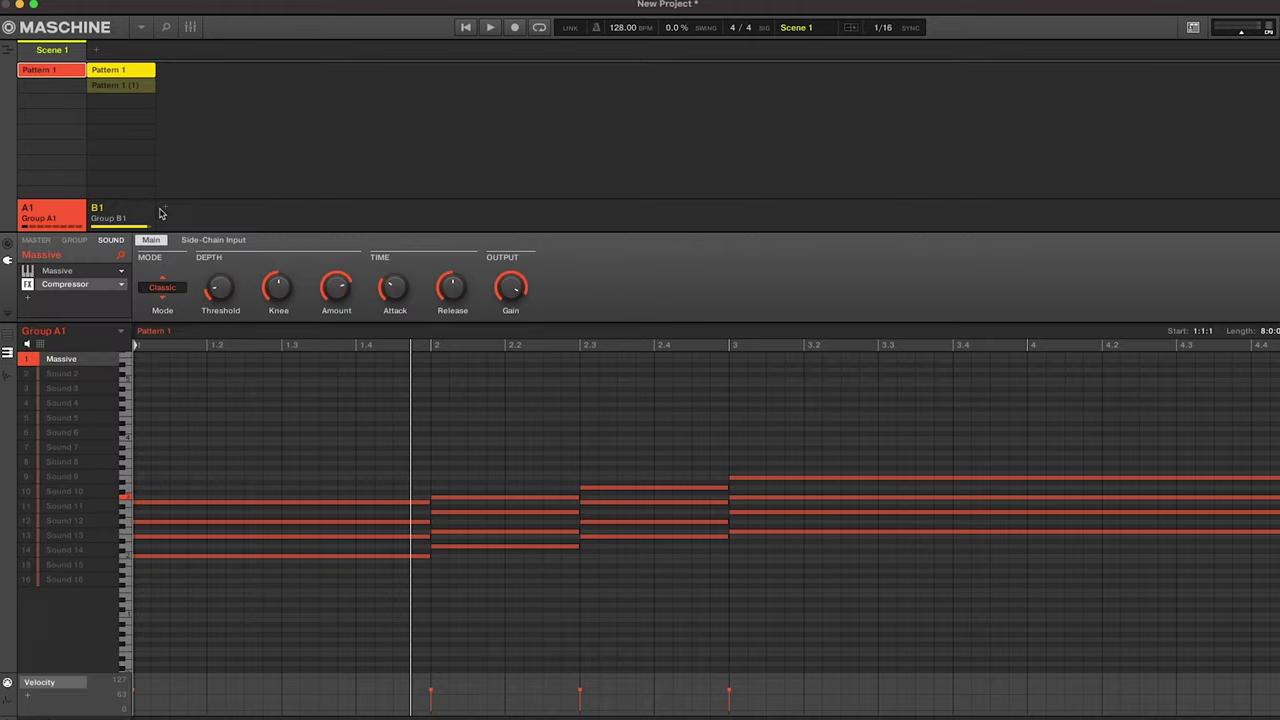
pyautogui.click(204, 242)
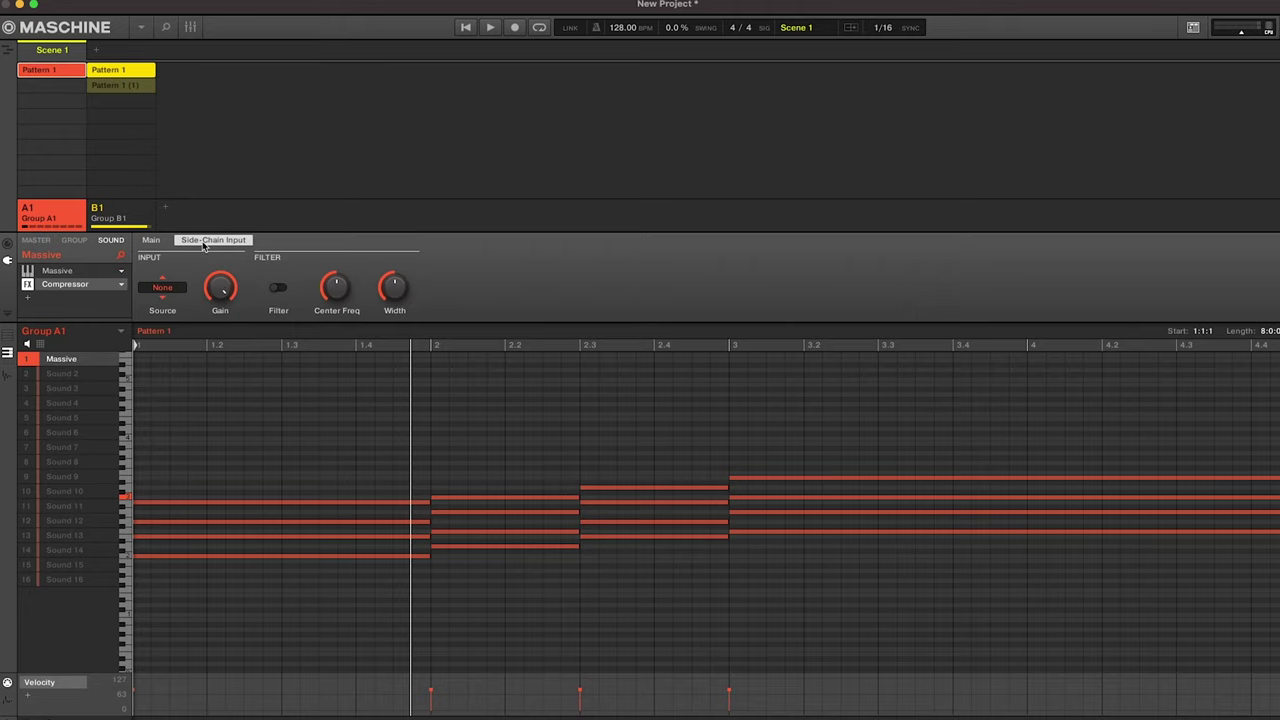
pyautogui.click(165, 290)
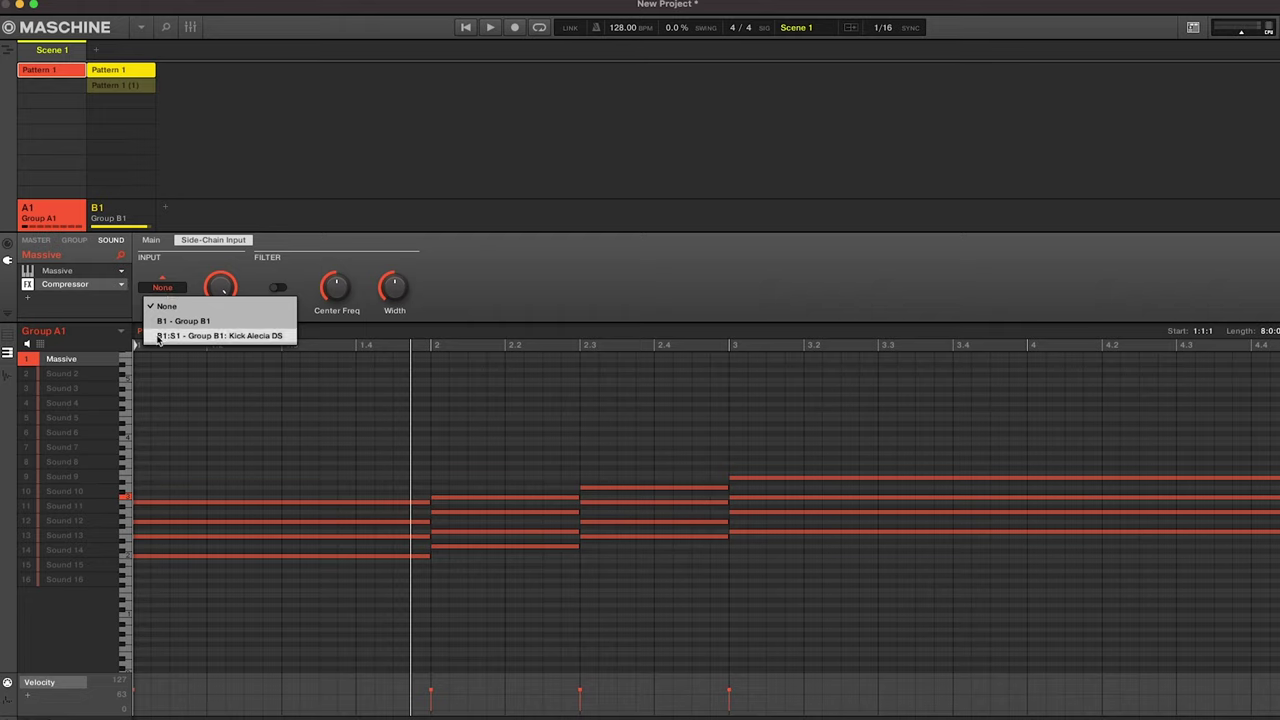
pyautogui.click(128, 214)
# Set the ClosedHH Alecia DS hi-hat's audio destination to Group, then return to Group A1's pad.
pyautogui.click(128, 214)
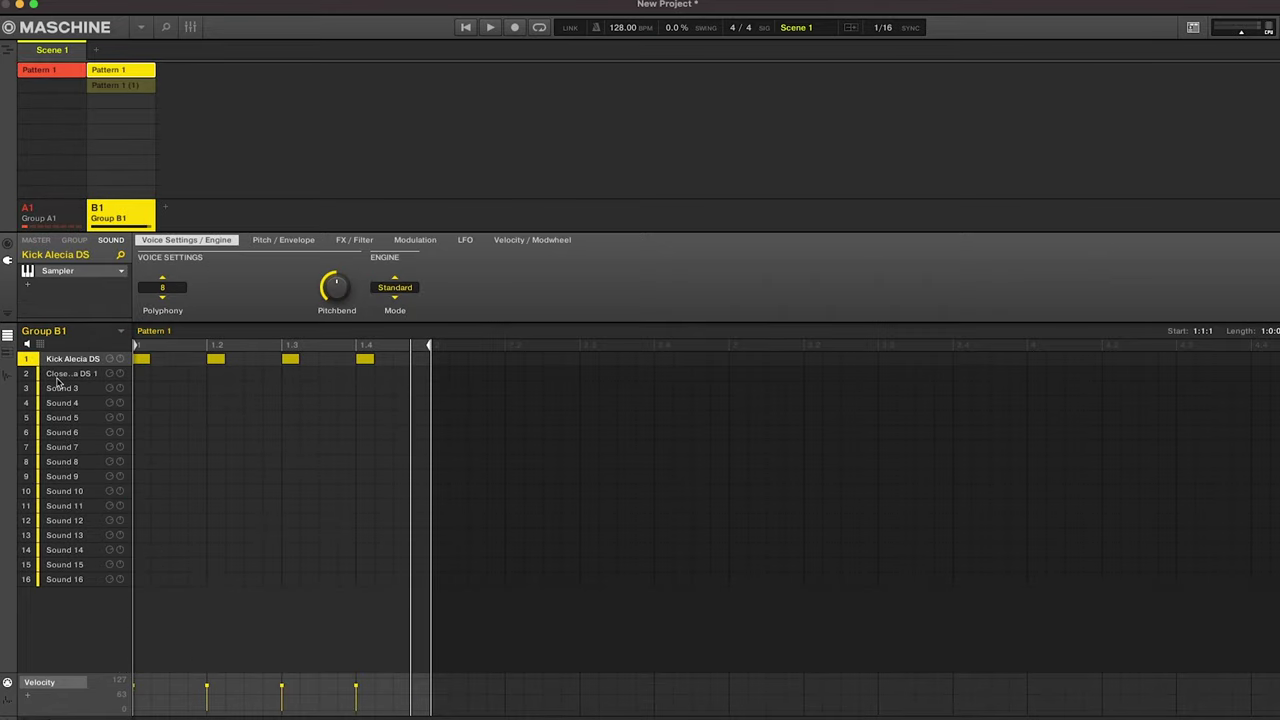
pyautogui.click(58, 374)
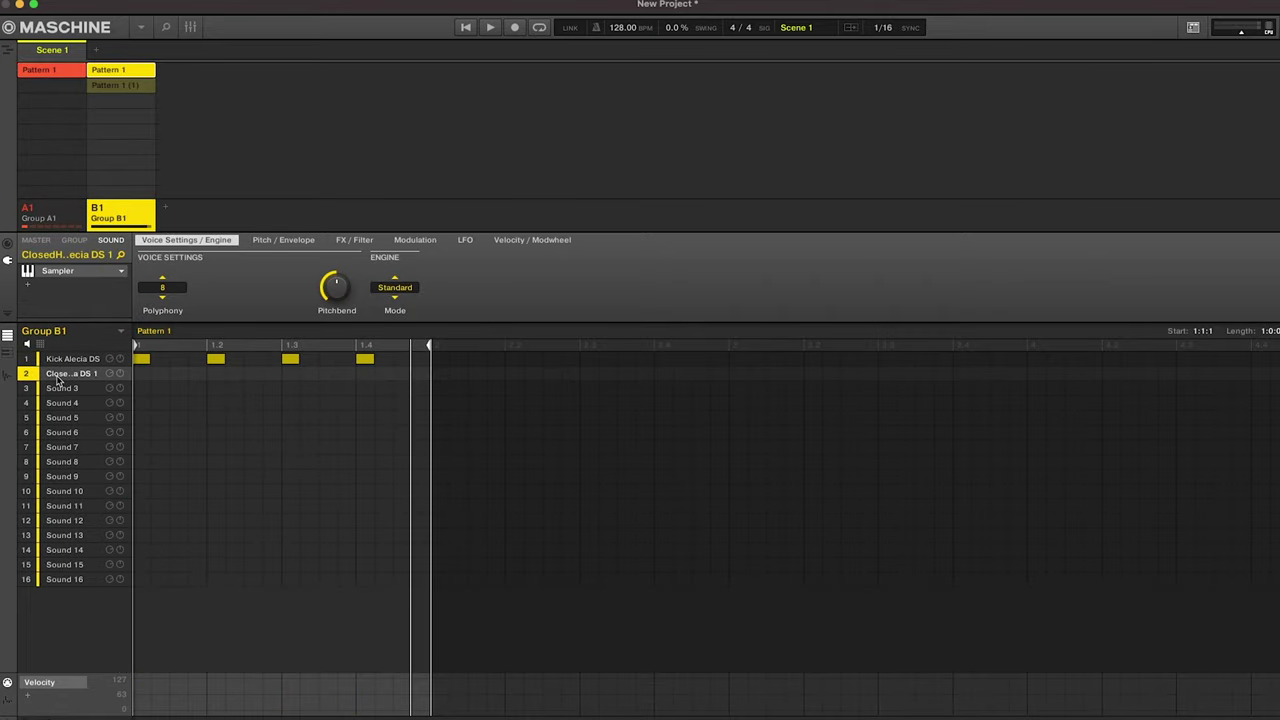
pyautogui.click(58, 362)
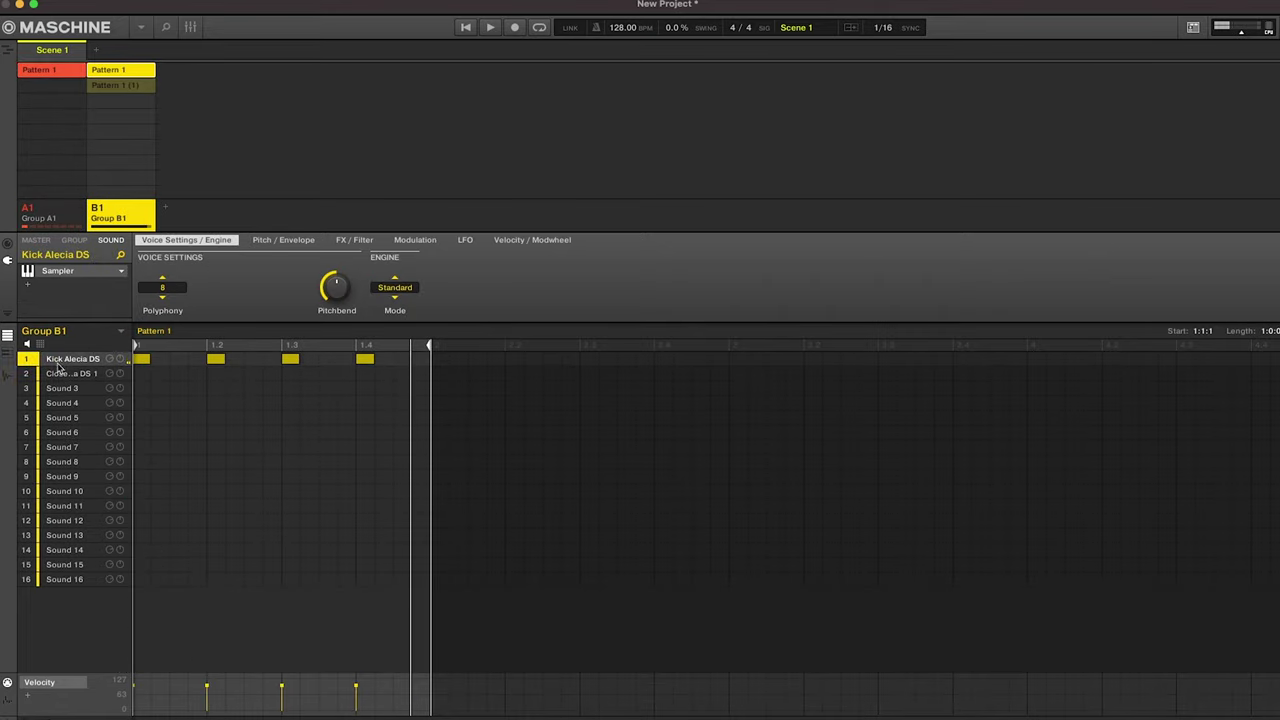
pyautogui.click(60, 374)
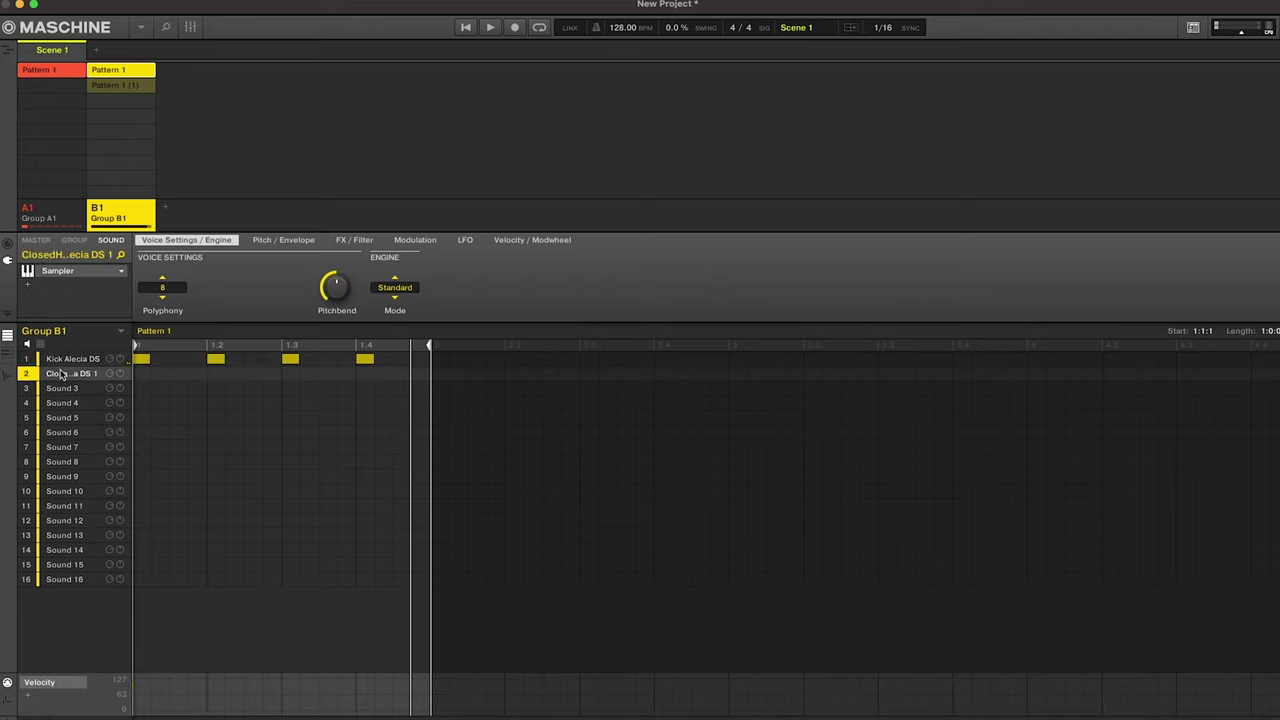
pyautogui.click(6, 246)
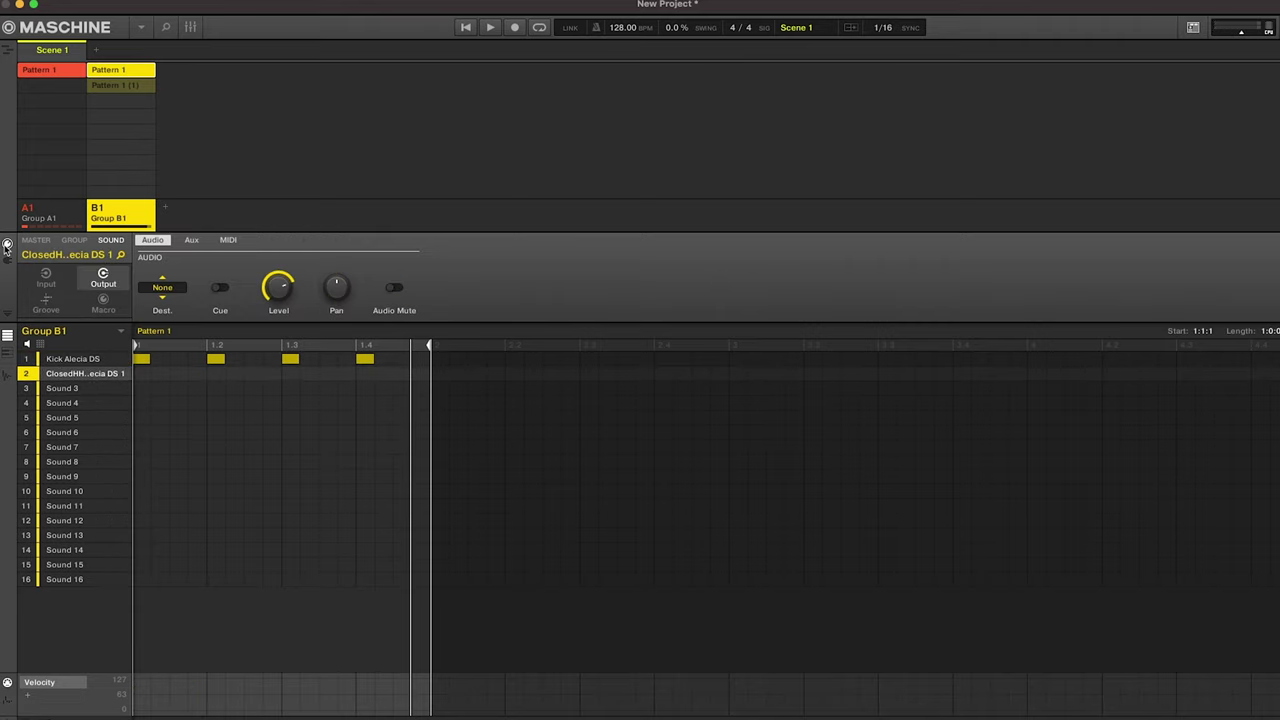
pyautogui.click(170, 290)
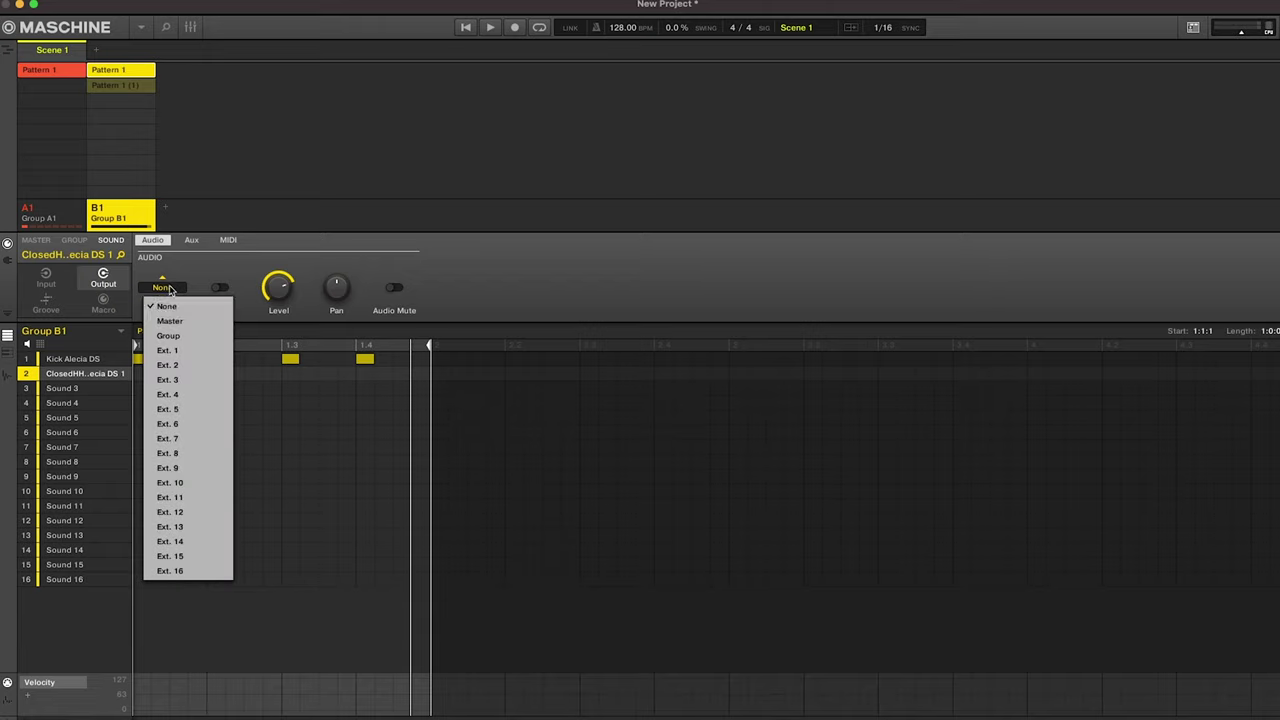
pyautogui.click(178, 335)
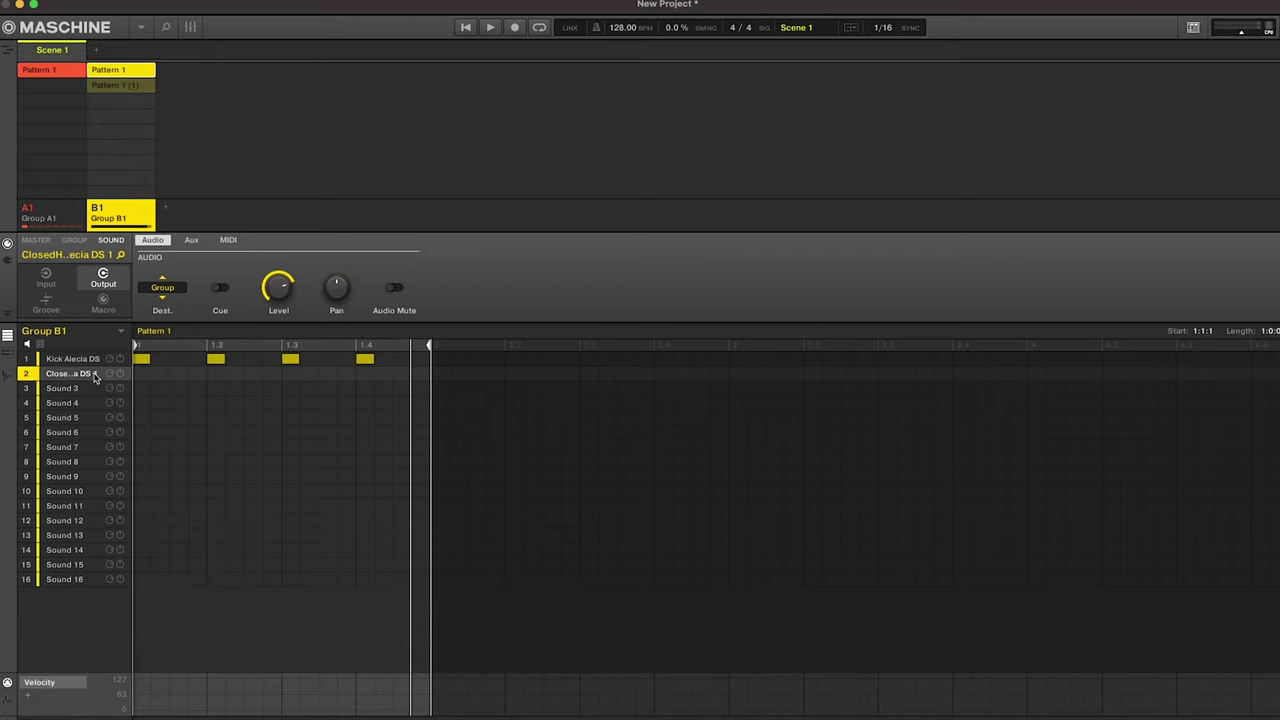
pyautogui.click(55, 218)
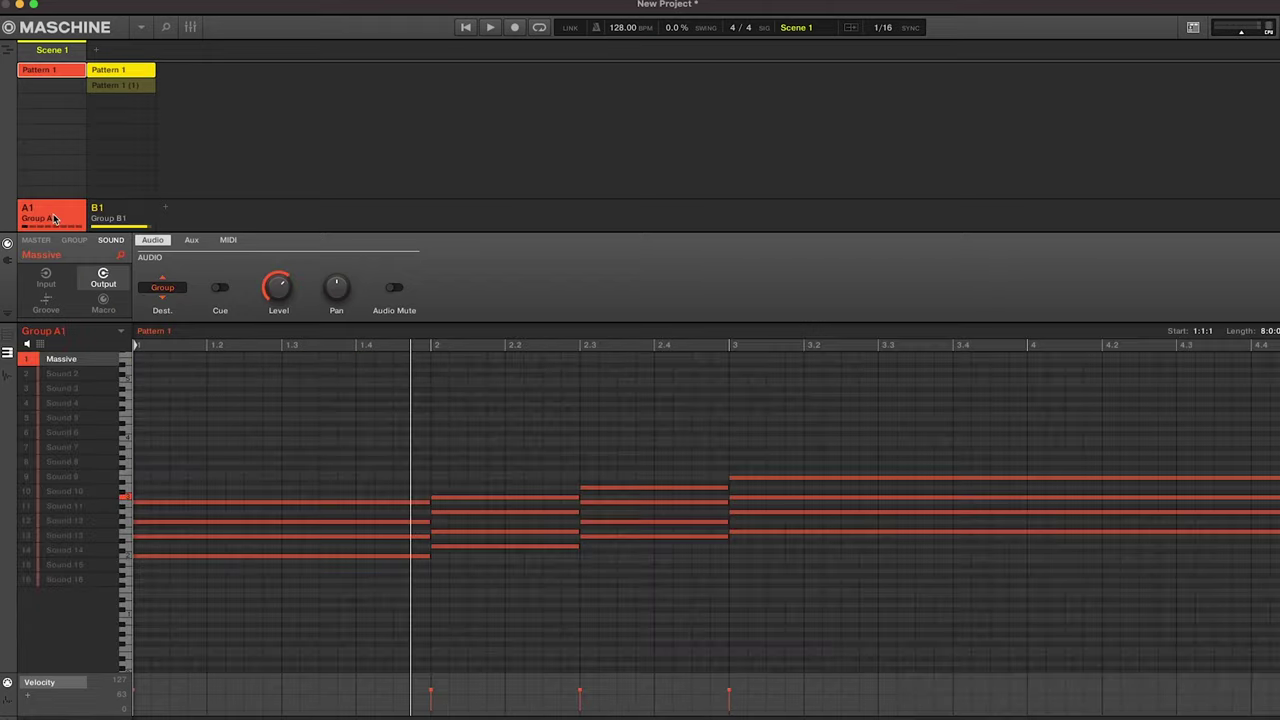
pyautogui.click(7, 259)
# Set the Compressor's side-chain source to Kick Alecia DS (B1:S1) and audition the ducking.
pyautogui.click(163, 289)
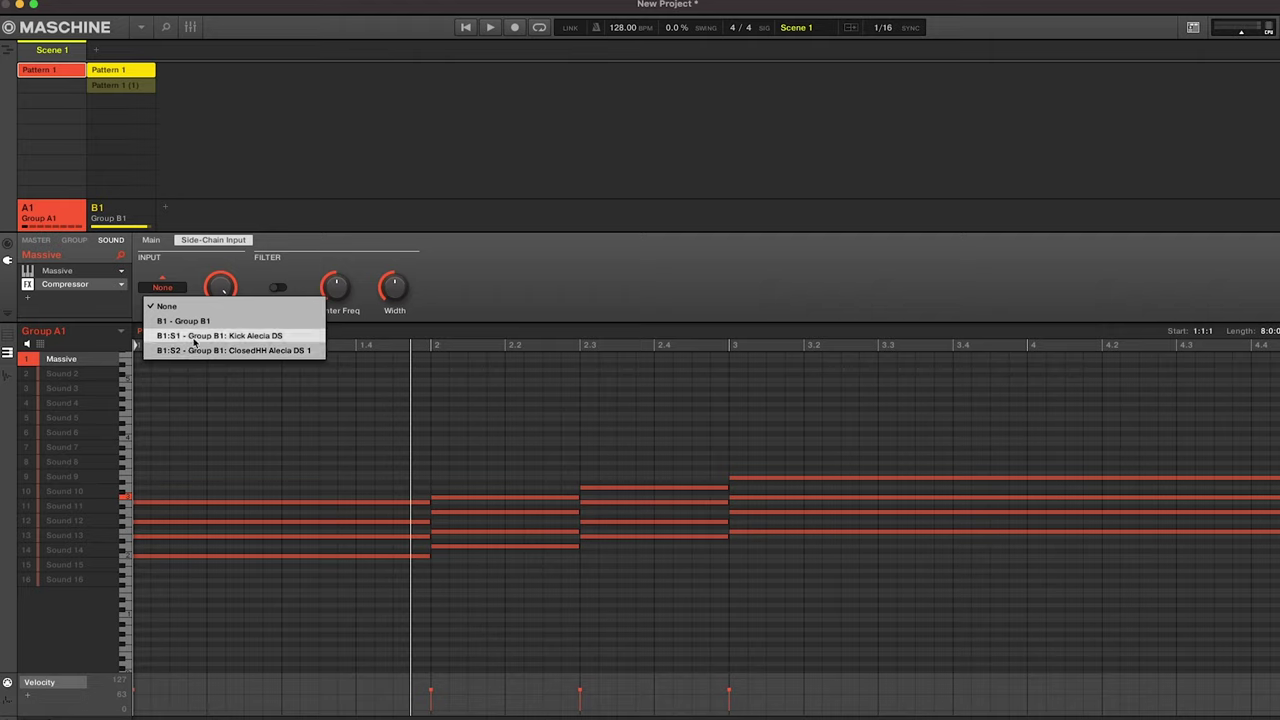
pyautogui.click(195, 338)
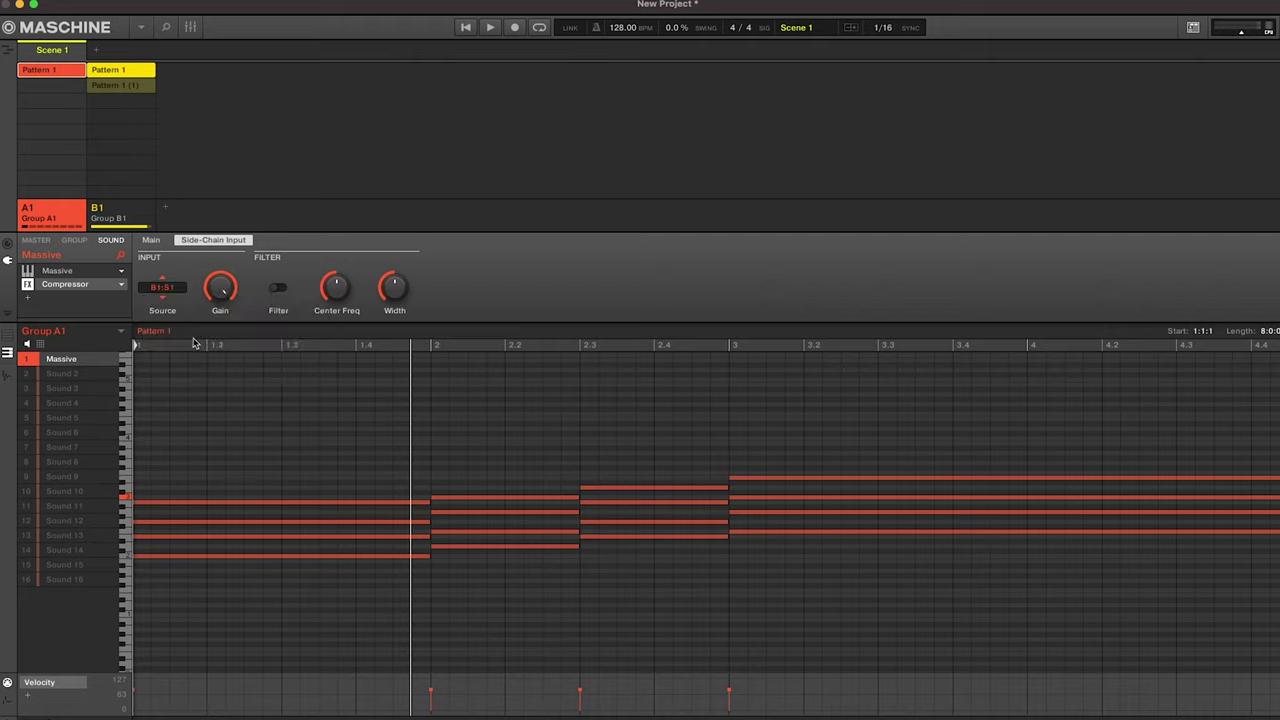
pyautogui.press('space')
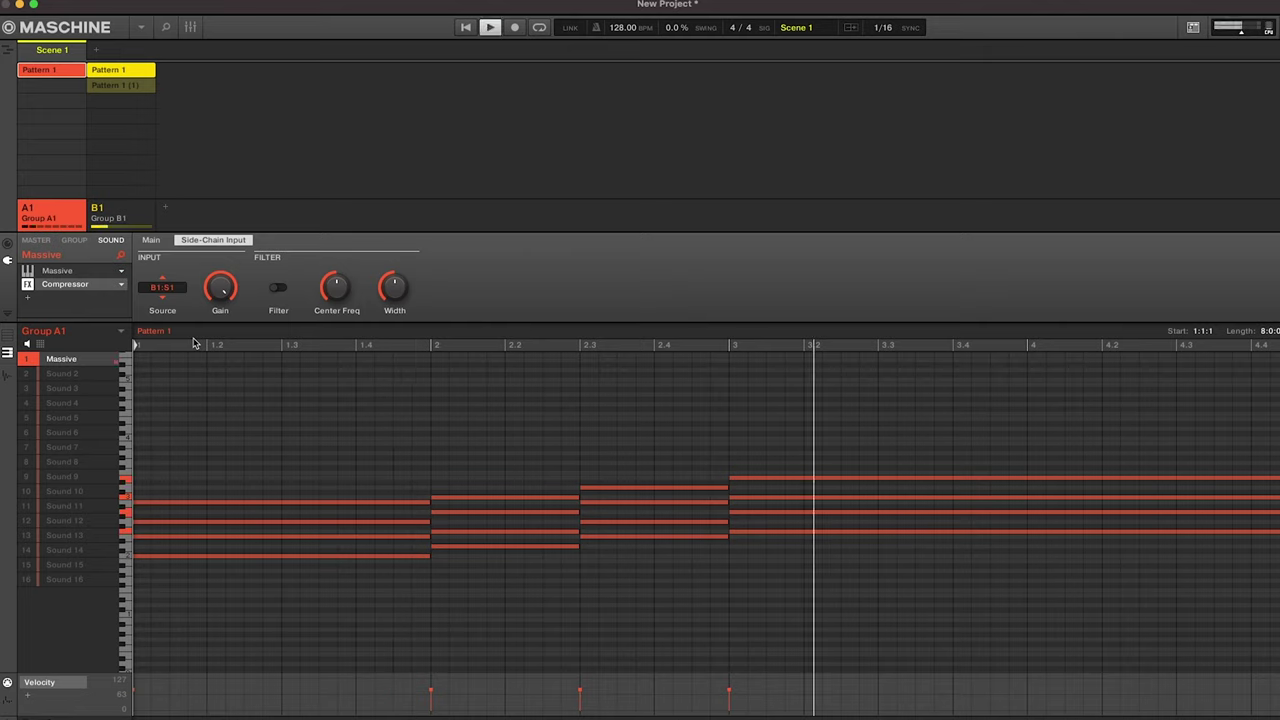
pyautogui.press('space')
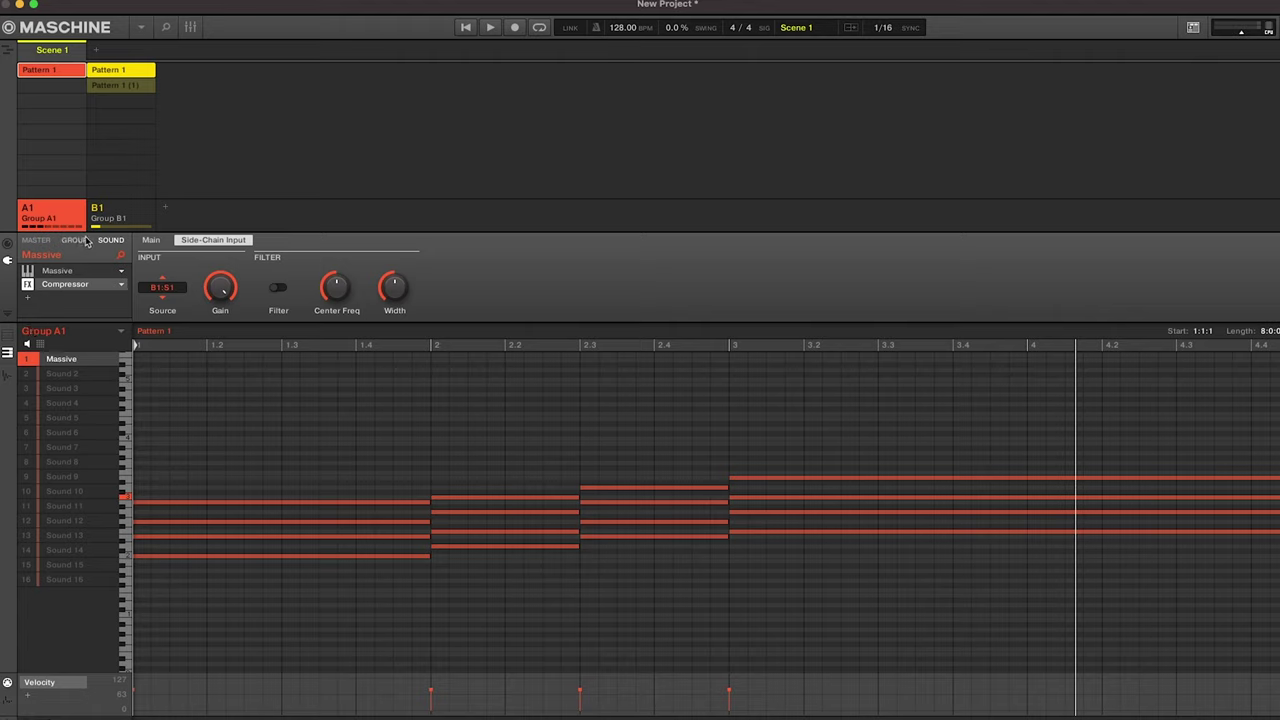
# Replay the ducked pad, then render its pattern as audio into sound slot 2.
pyautogui.press('space')
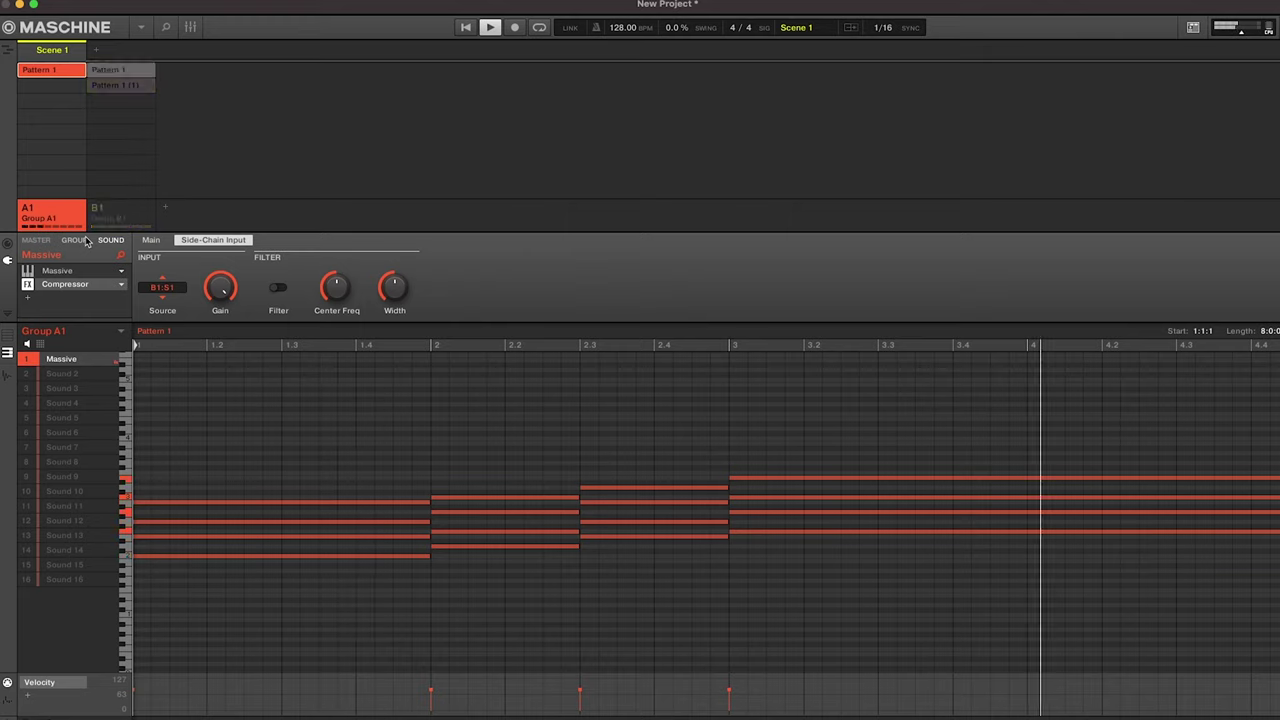
pyautogui.press('space')
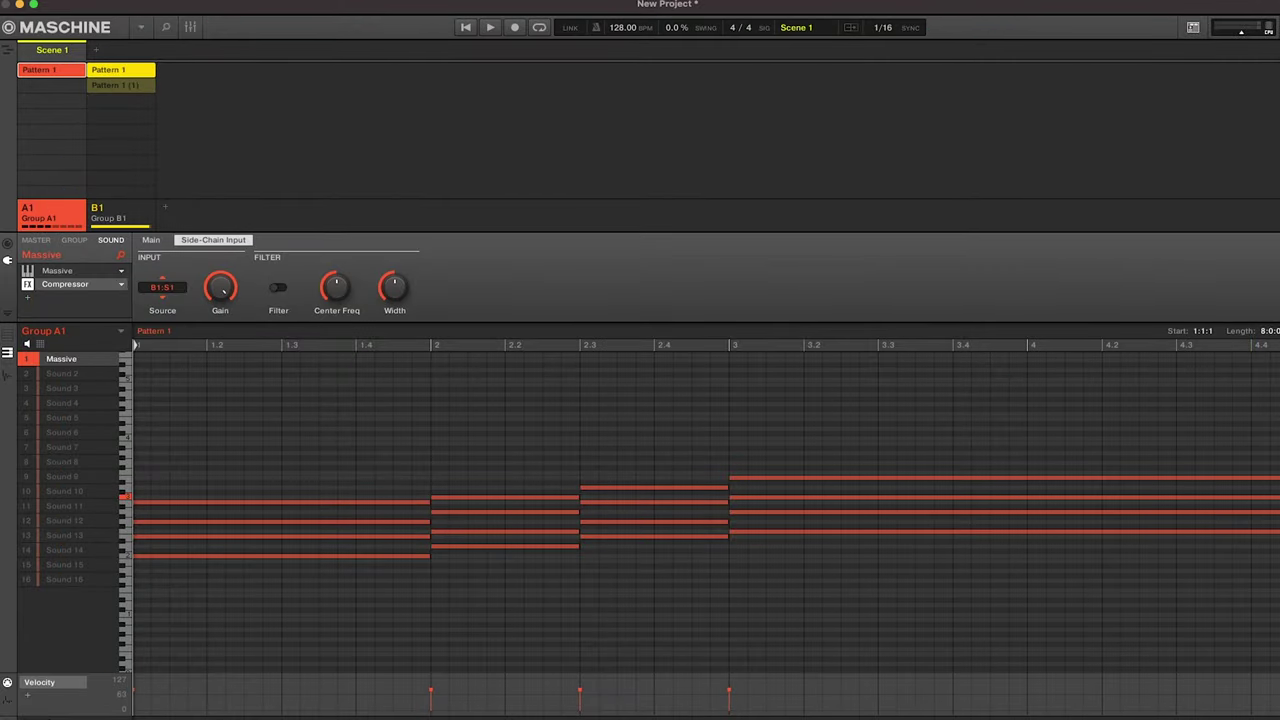
pyautogui.moveTo(7, 352); pyautogui.dragTo(95, 374)
# Play back the rendered pad audio, then zoom the pattern timeline out.
pyautogui.press('space')
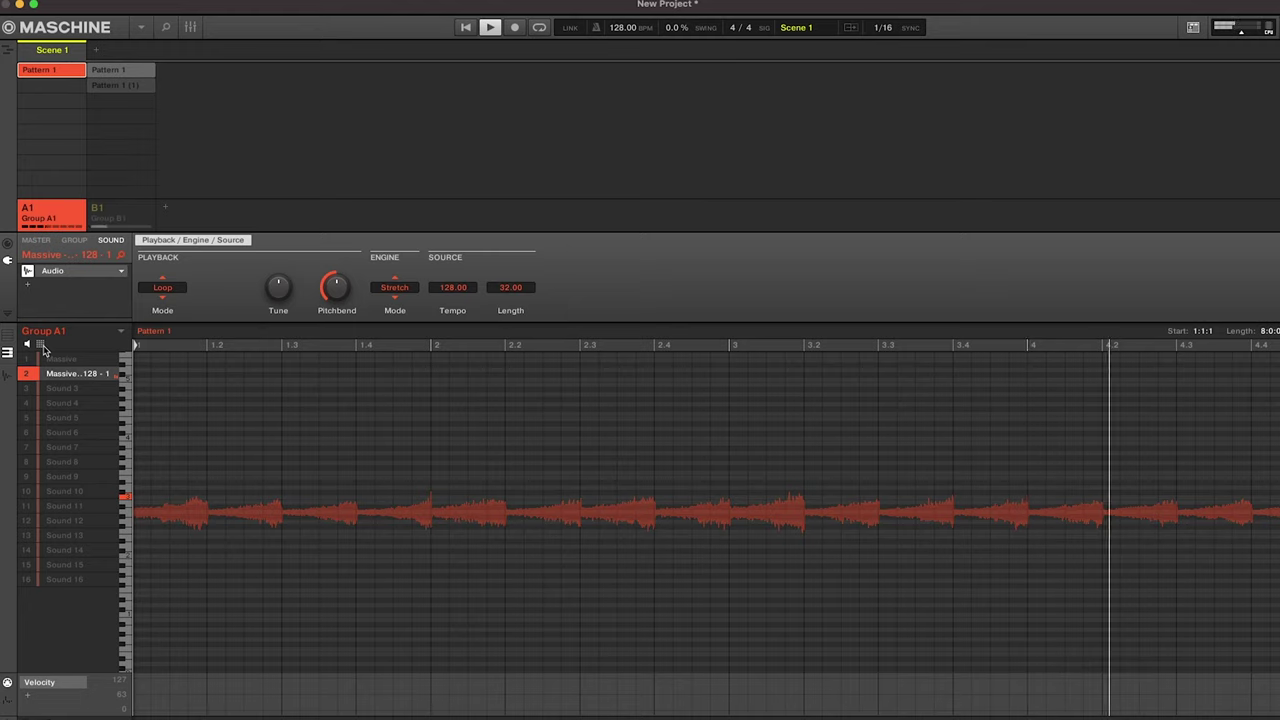
pyautogui.press('space')
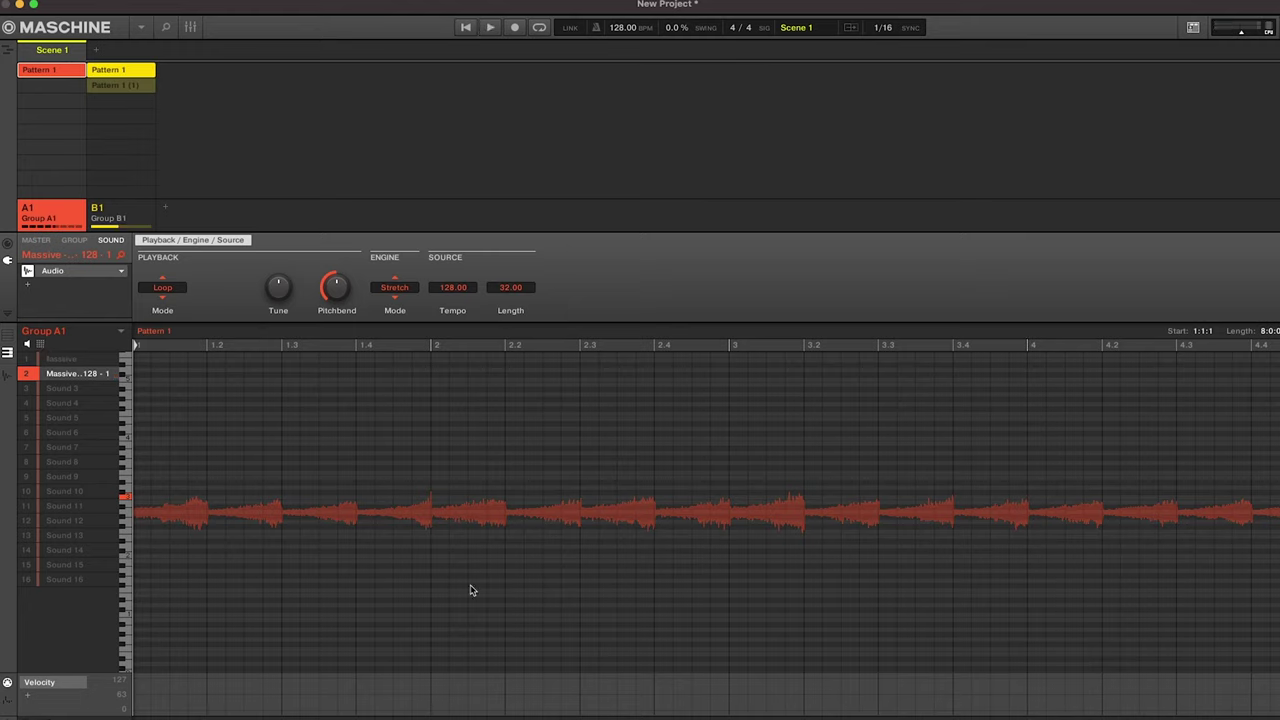
pyautogui.moveTo(527, 718); pyautogui.dragTo(954, 716)
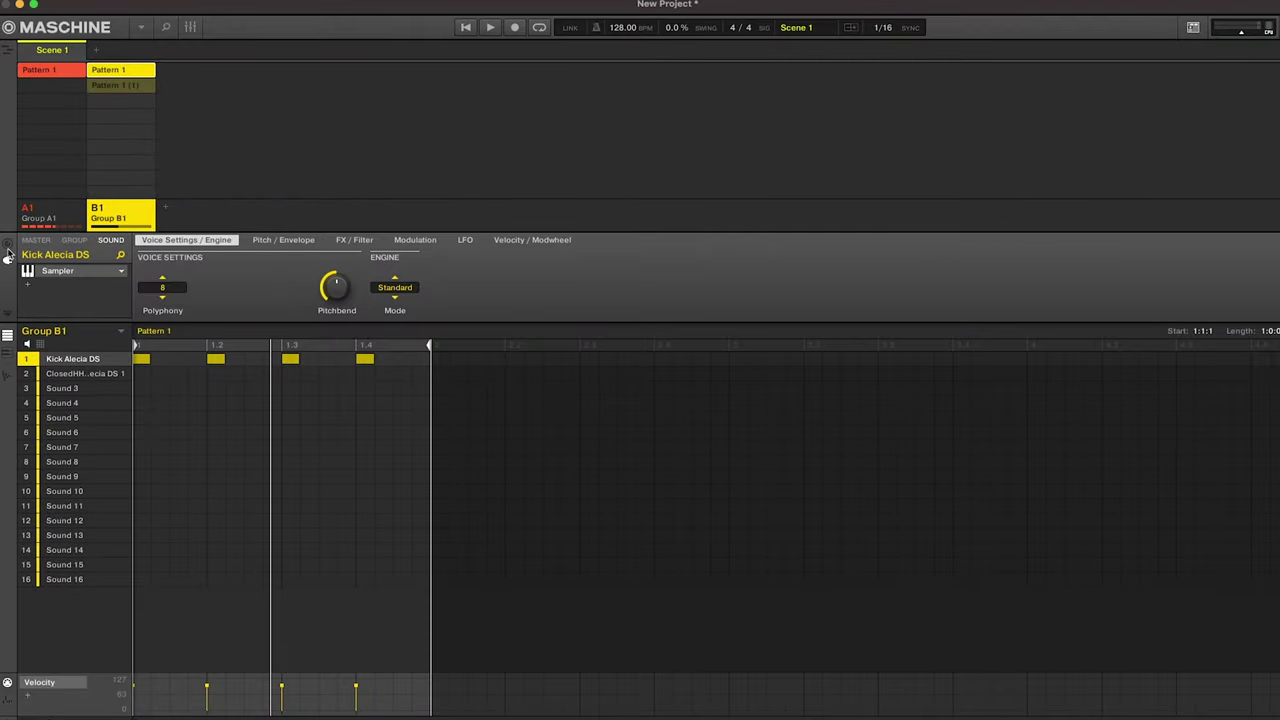
# Silence the Kick Alecia DS by setting its audio destination to None.
pyautogui.click(8, 246)
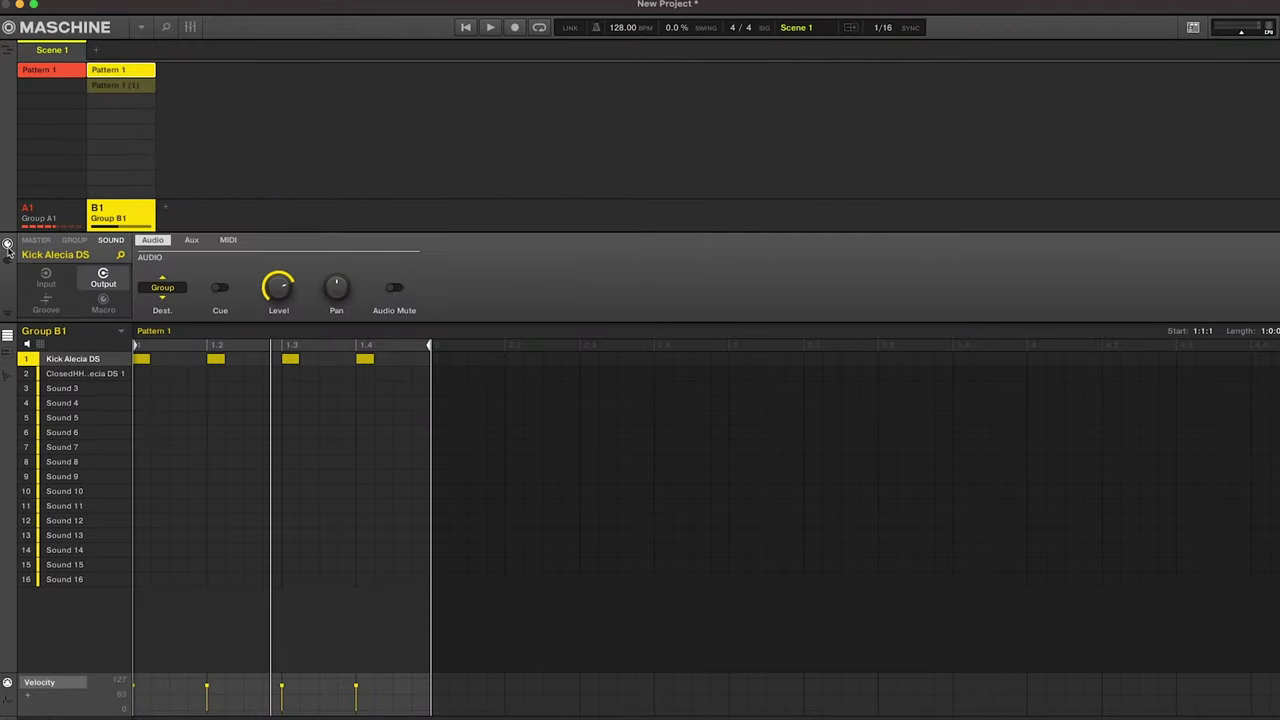
pyautogui.click(161, 287)
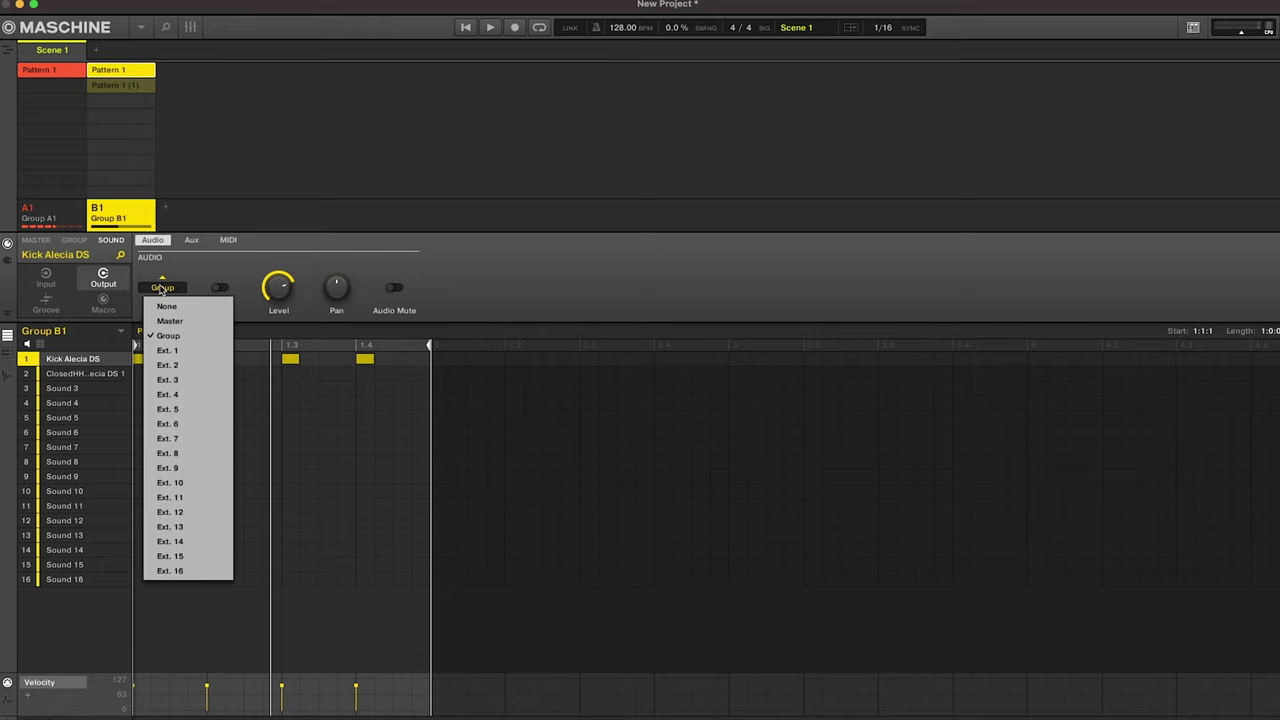
pyautogui.click(184, 313)
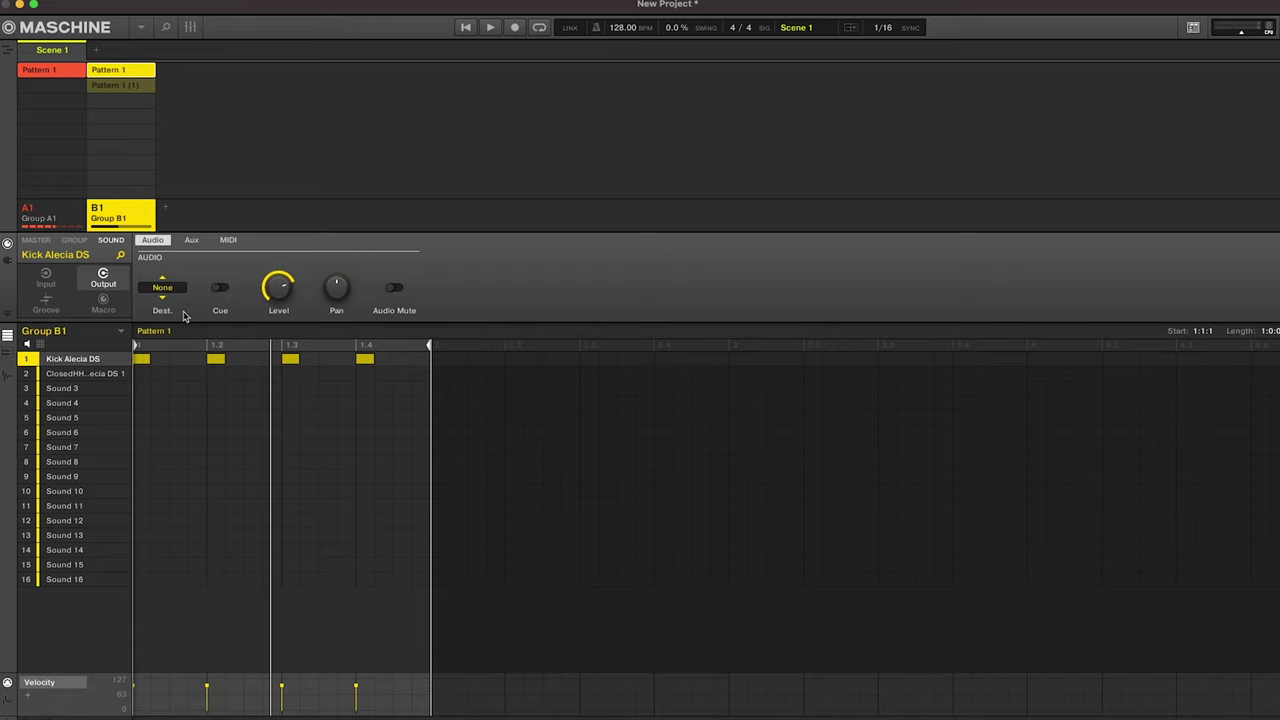
# Confirm the pad Compressor's side-chain source stays B1:S1 and play the side-chained pad.
pyautogui.click(53, 215)
pyautogui.click(7, 260)
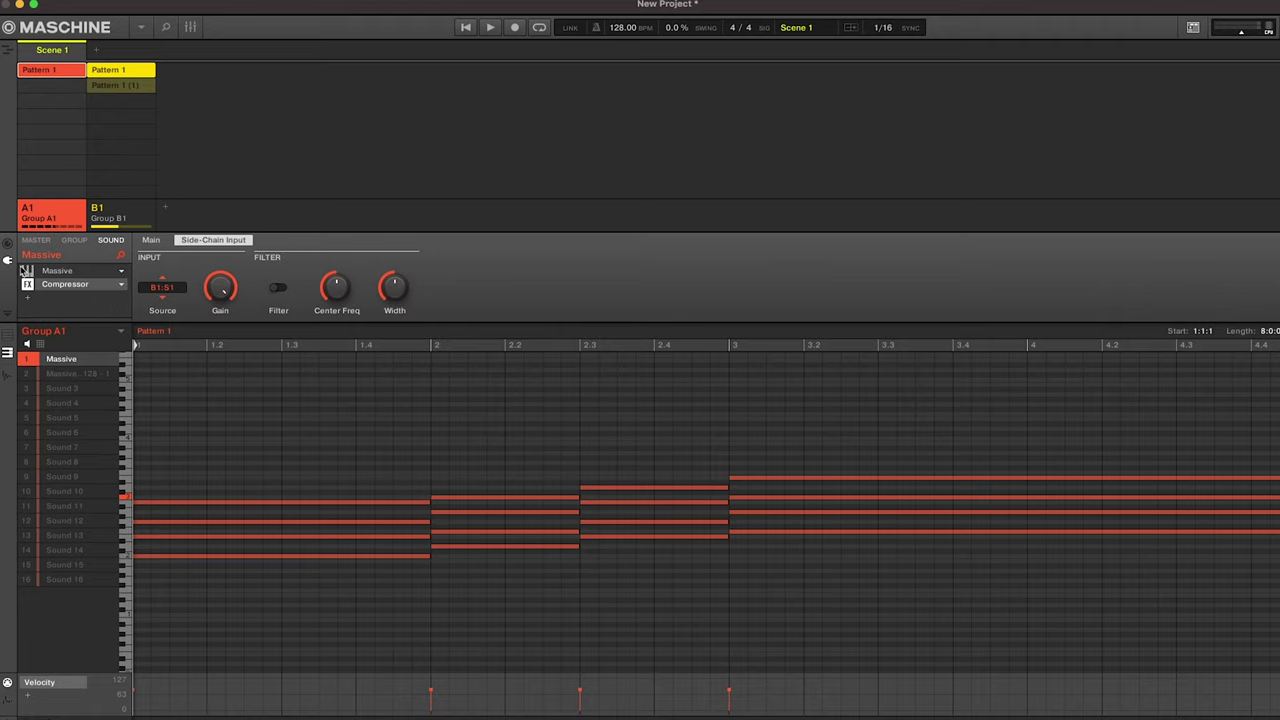
pyautogui.click(164, 289)
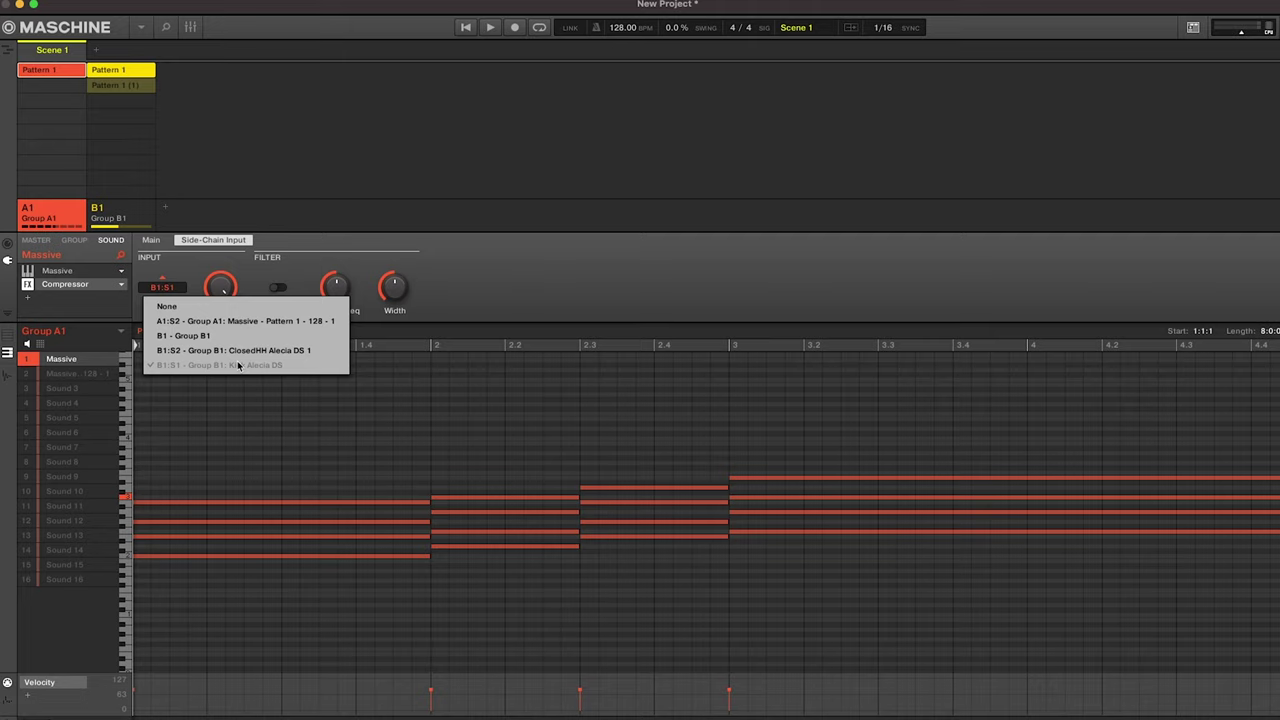
pyautogui.click(296, 258)
pyautogui.press('space')
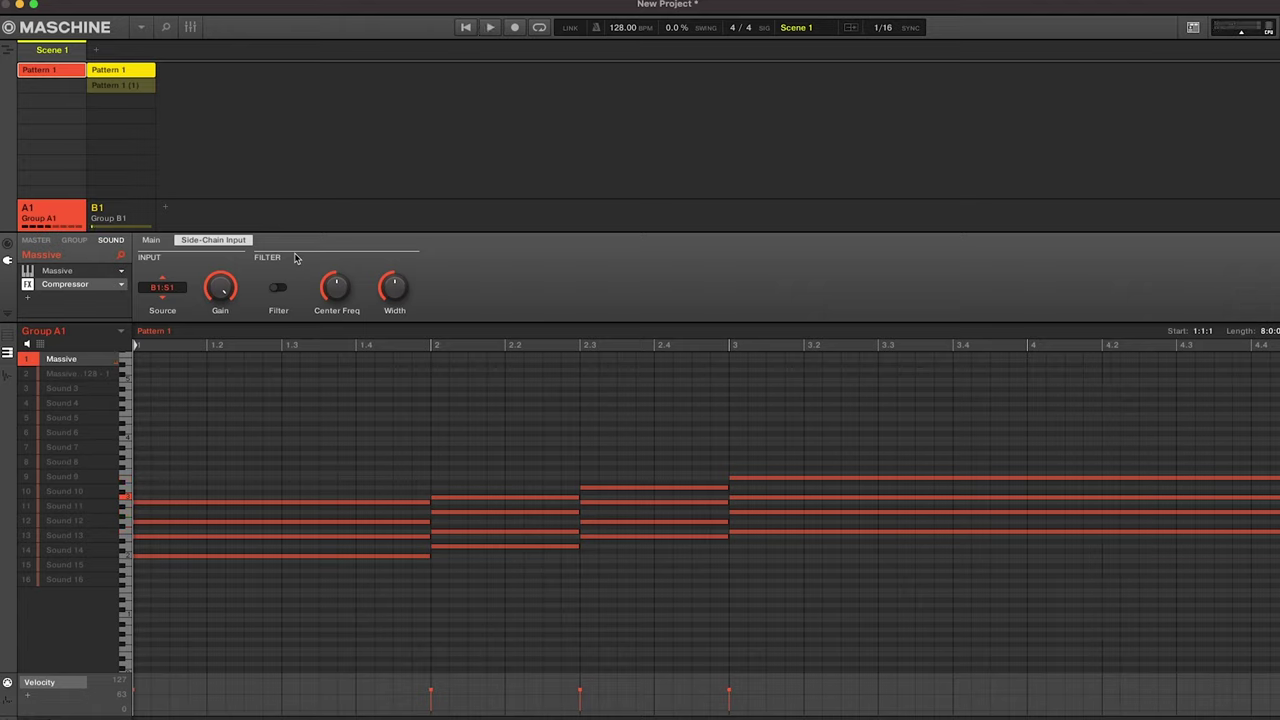
# Copy the Kick Alecia DS sound into Group B1's empty Sound 3 slot.
pyautogui.click(148, 212)
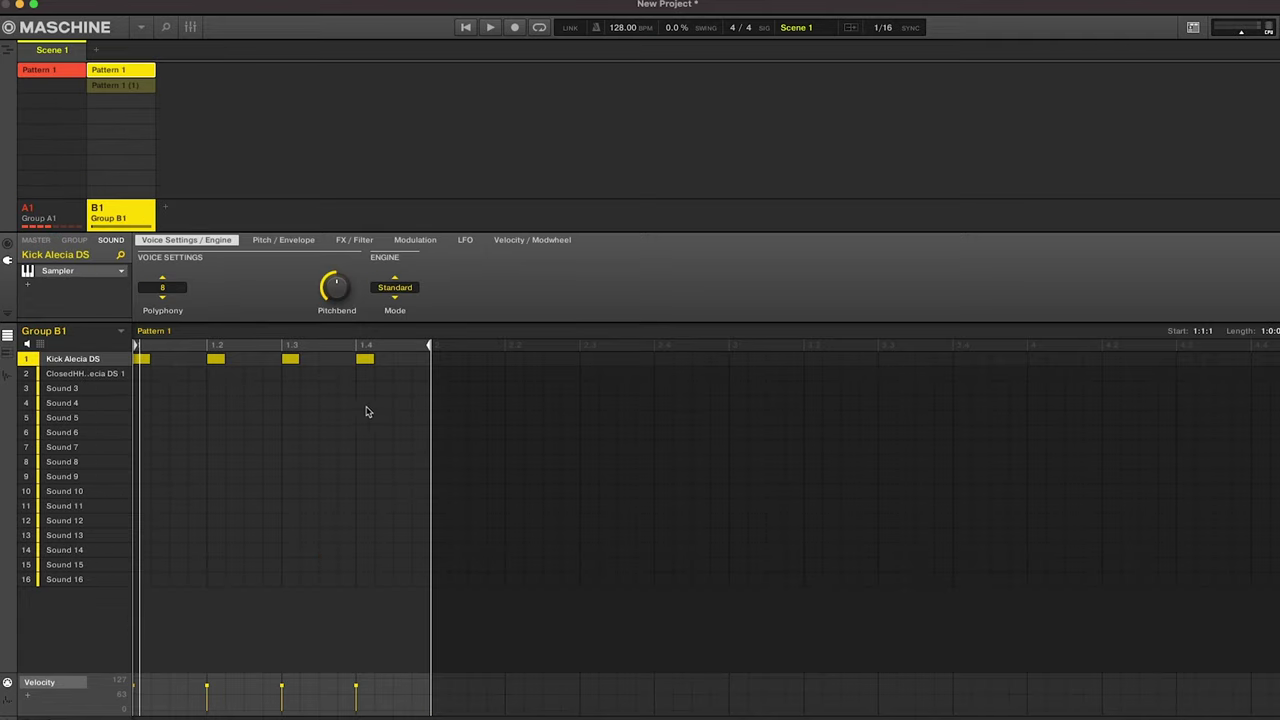
pyautogui.moveTo(396, 368); pyautogui.dragTo(143, 396)
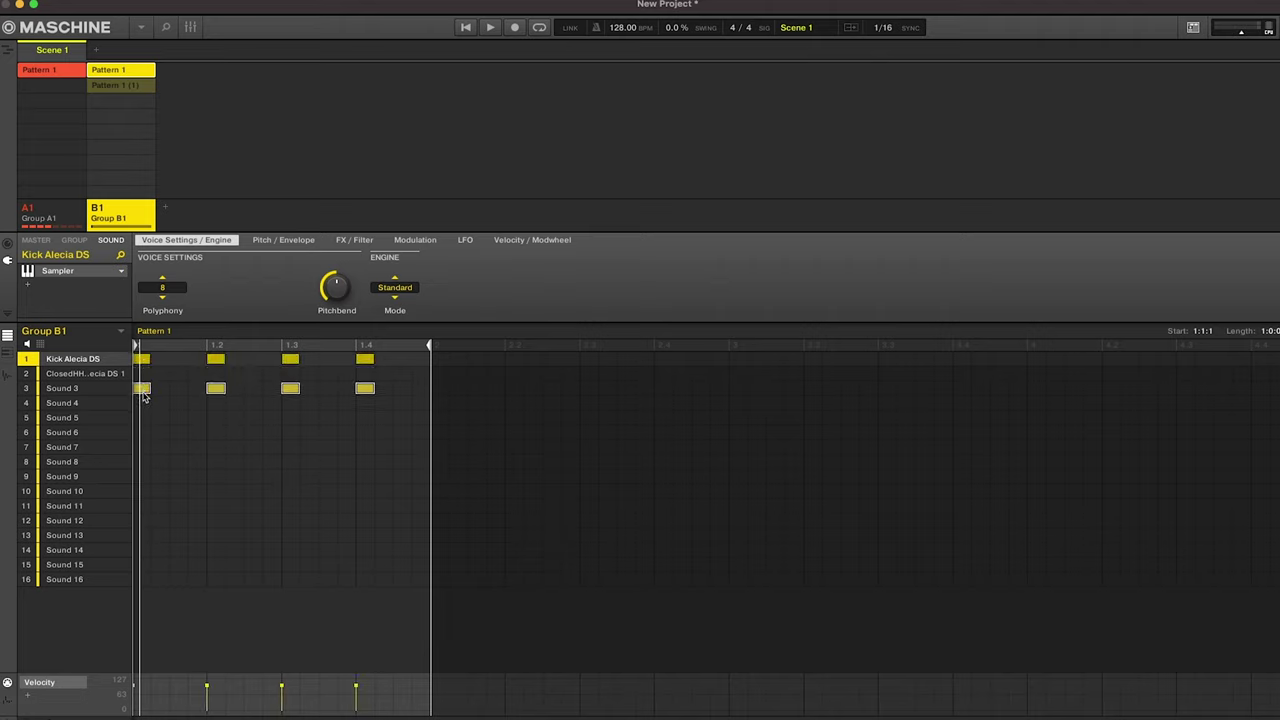
pyautogui.rightClick(75, 360)
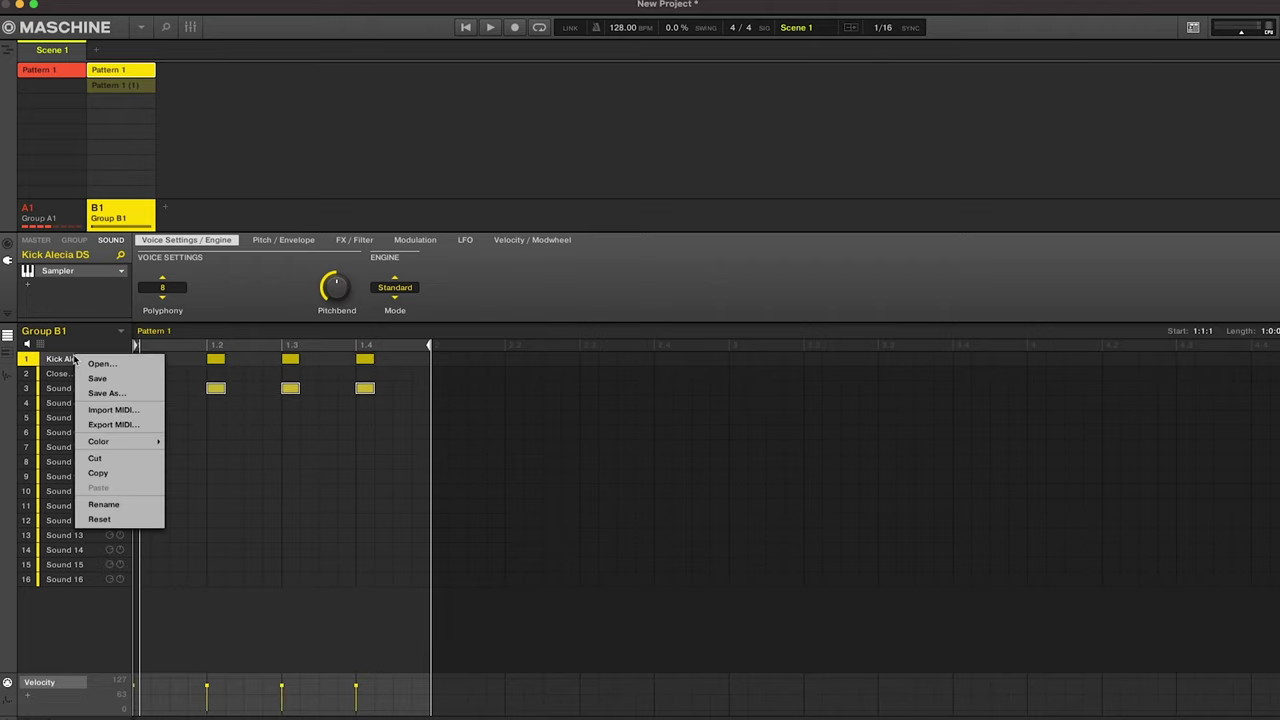
pyautogui.click(105, 474)
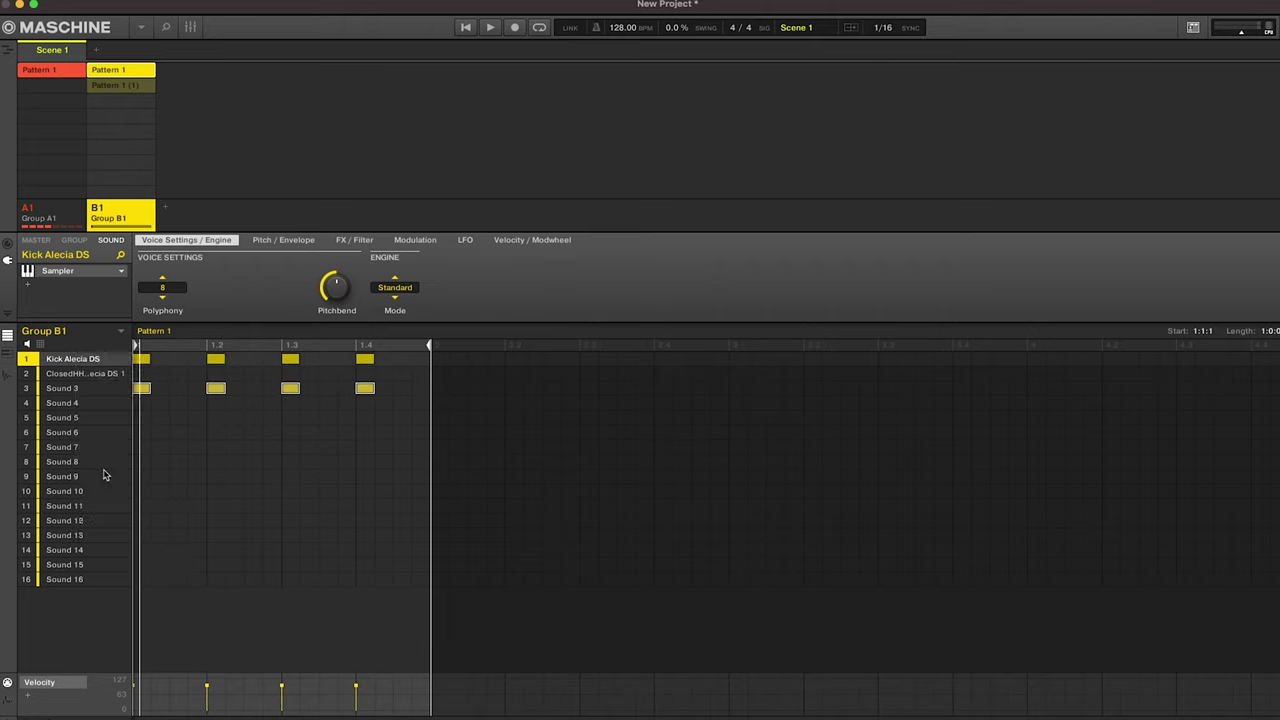
pyautogui.click(65, 389)
pyautogui.rightClick(65, 389)
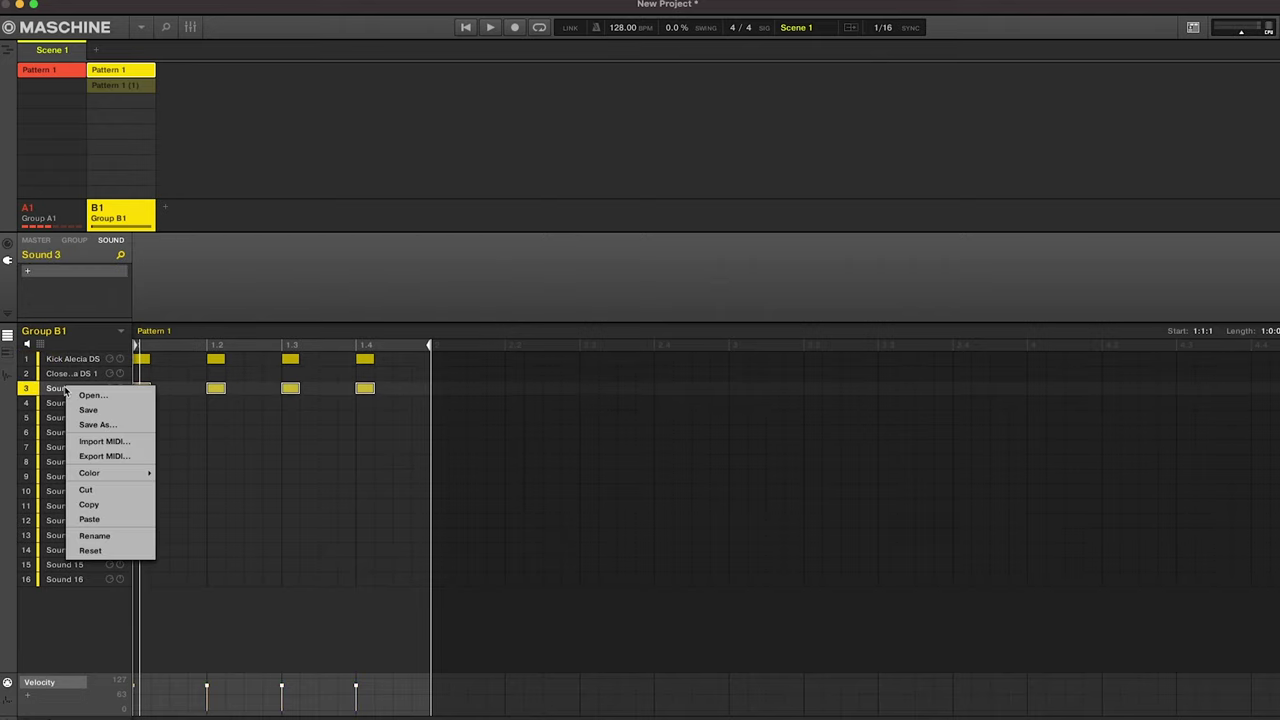
pyautogui.click(97, 521)
pyautogui.click(162, 287)
pyautogui.click(165, 303)
# Extend the pattern to four bars and delete Sound 3's kick notes in bars 1–2.
pyautogui.press('super+d')
pyautogui.press('super+d')
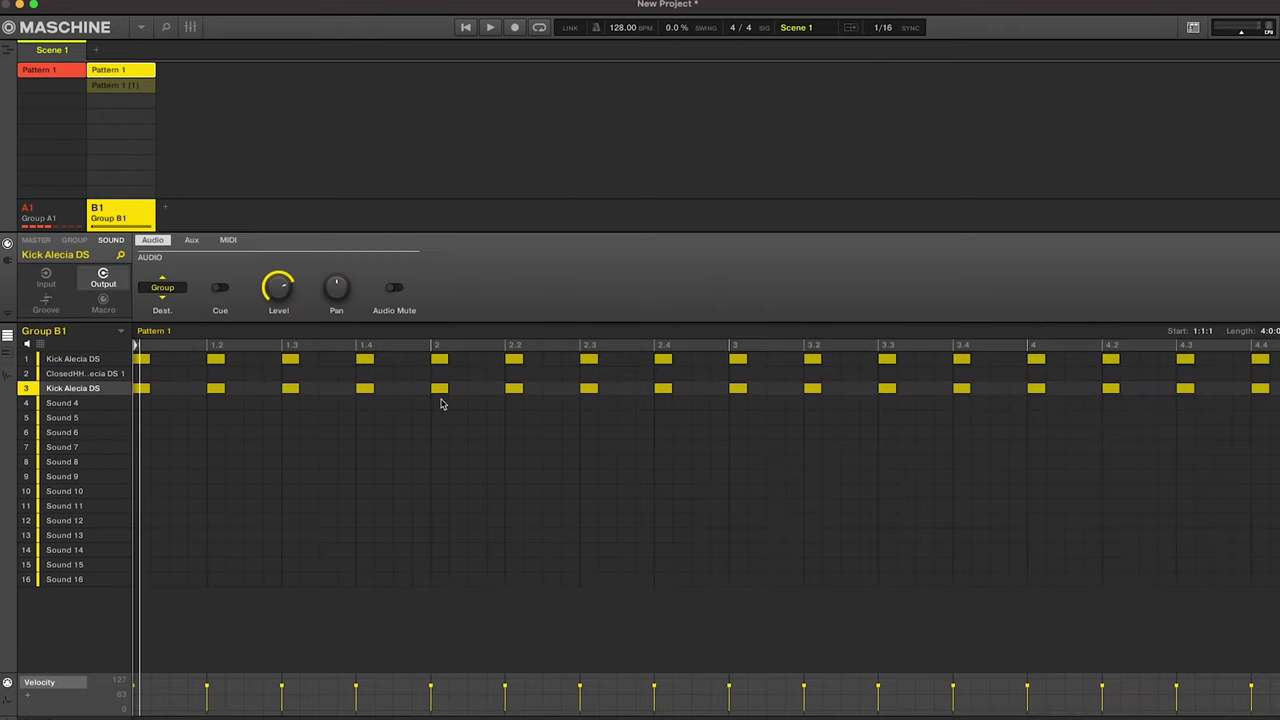
pyautogui.moveTo(400, 408); pyautogui.dragTo(135, 378)
pyautogui.press('Delete')
pyautogui.moveTo(396, 378); pyautogui.dragTo(688, 410)
pyautogui.press('Delete')
pyautogui.press('space')
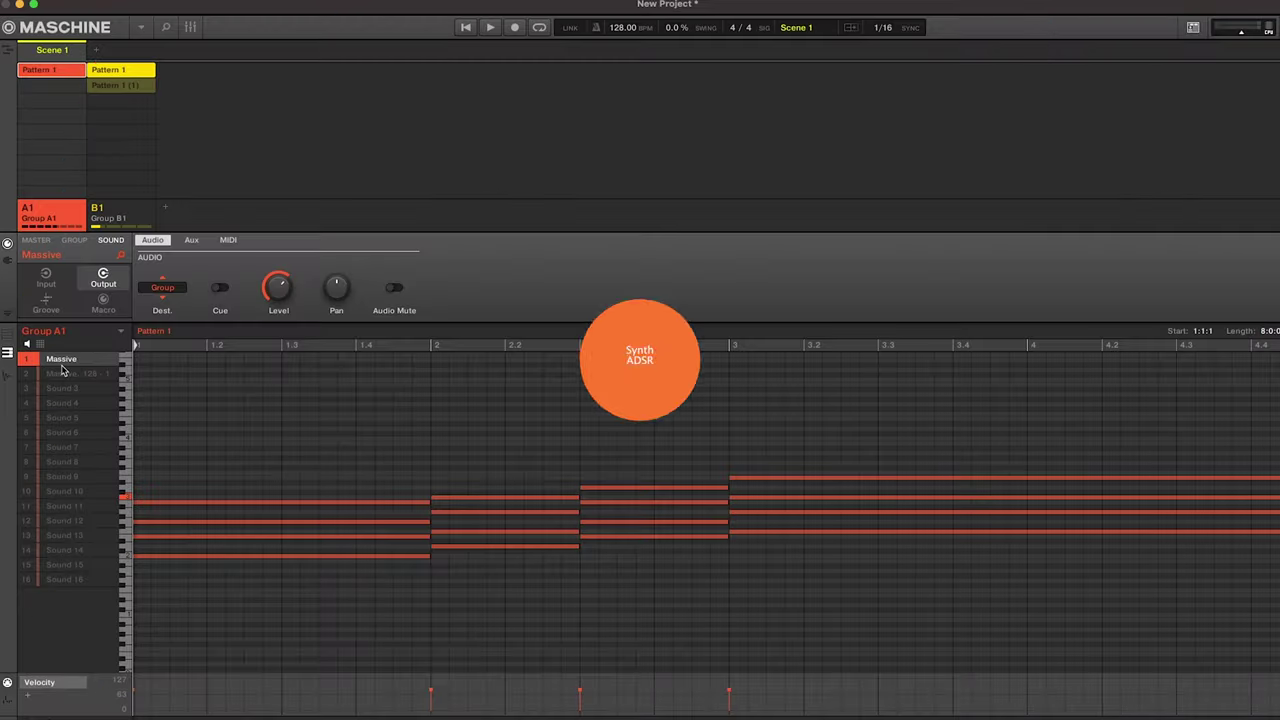
# Show the Massive synth's Page 1 macro knobs for the pad and play it back.
pyautogui.click(8, 263)
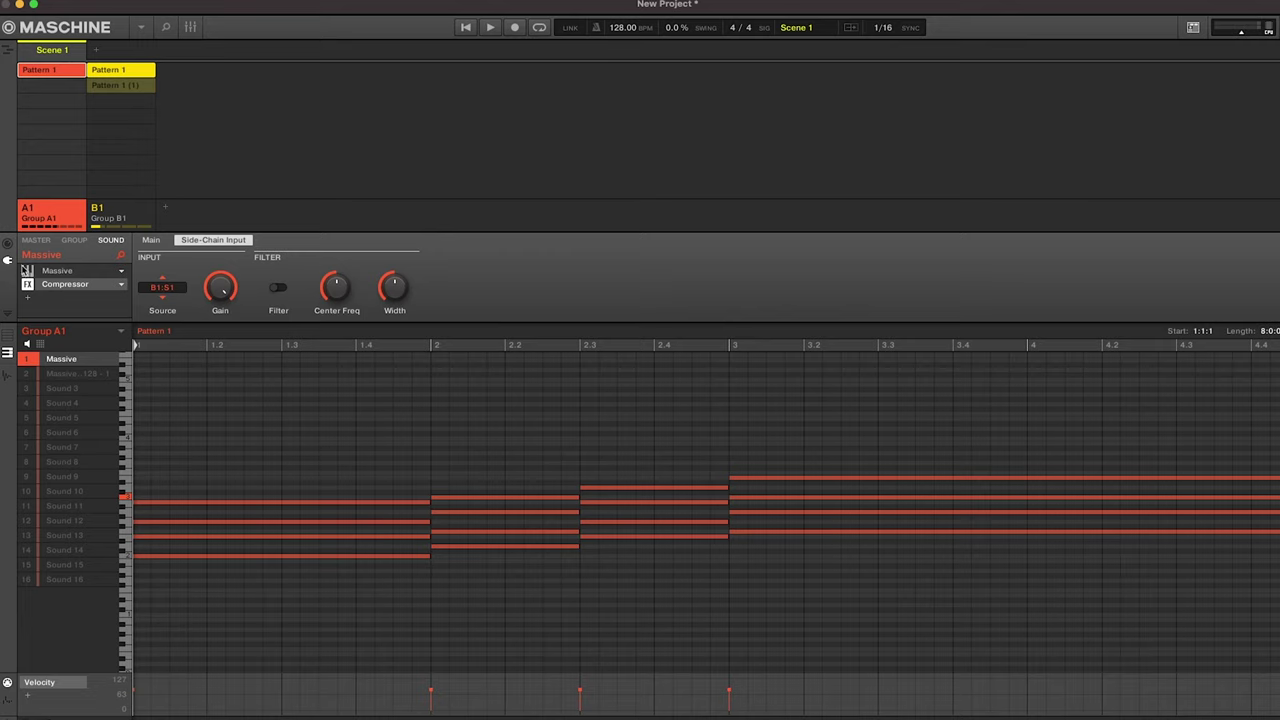
pyautogui.click(57, 272)
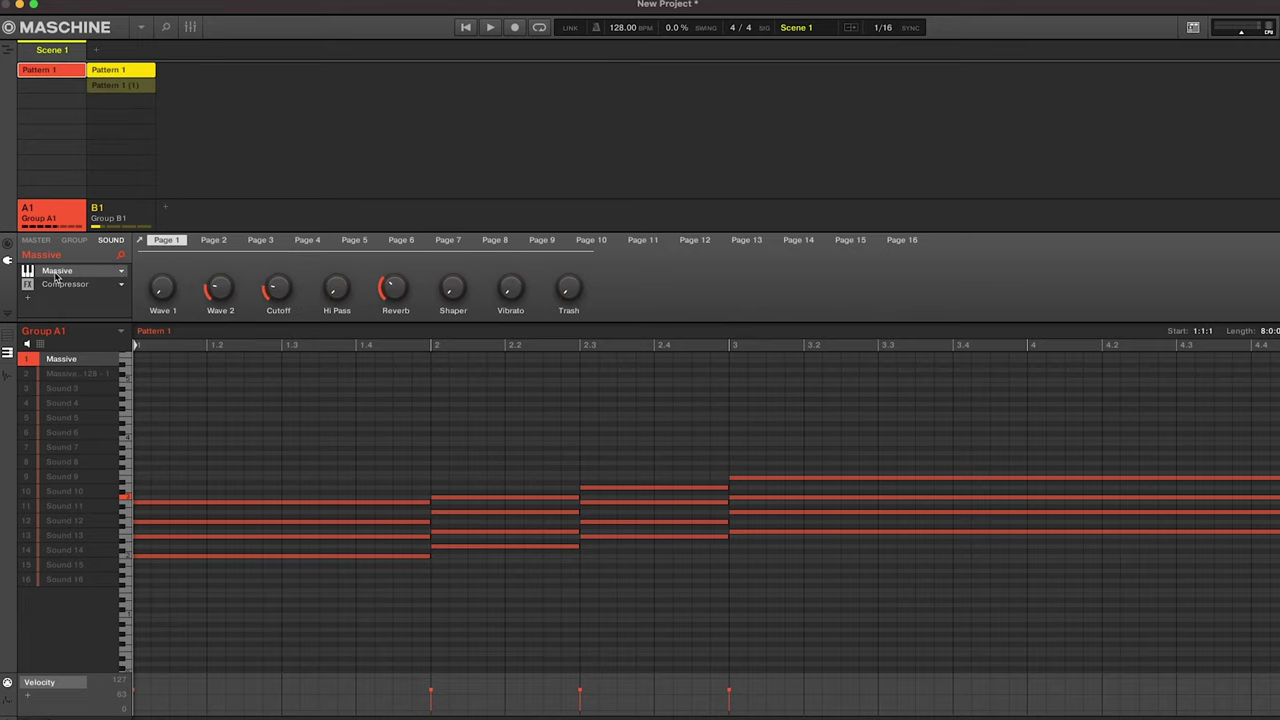
pyautogui.press('space')
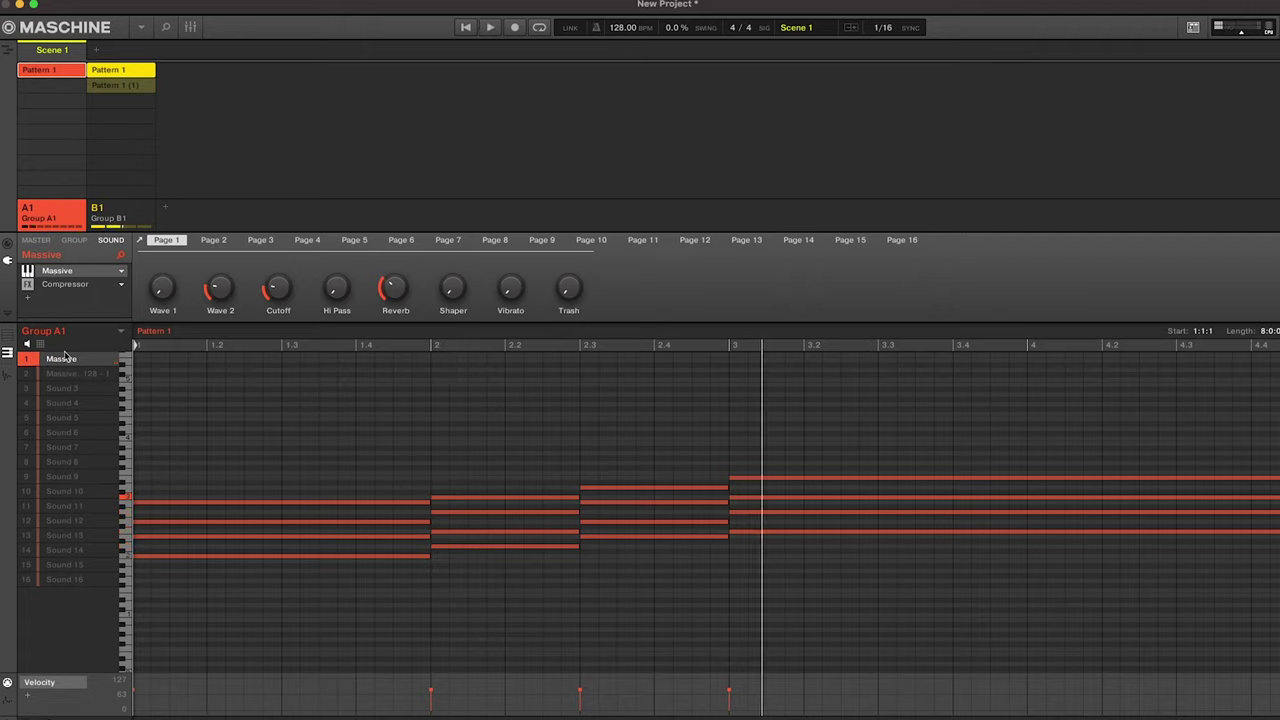
pyautogui.press('space')
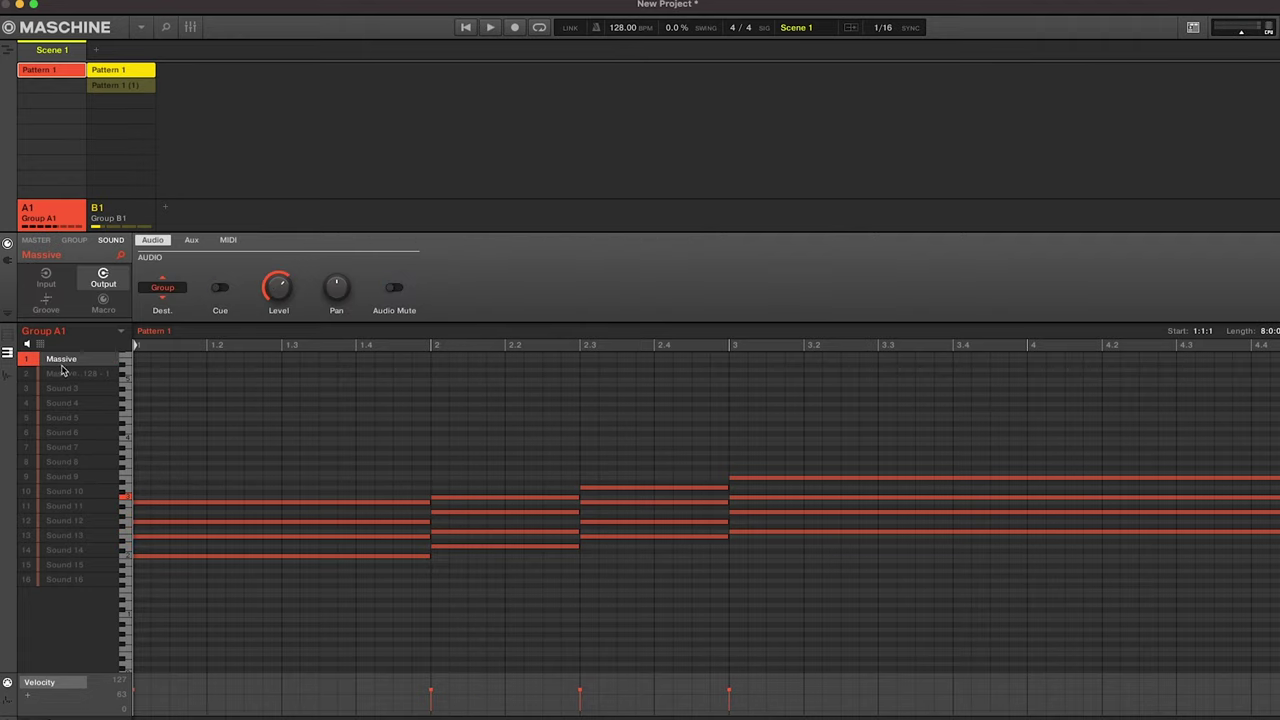
pyautogui.click(7, 262)
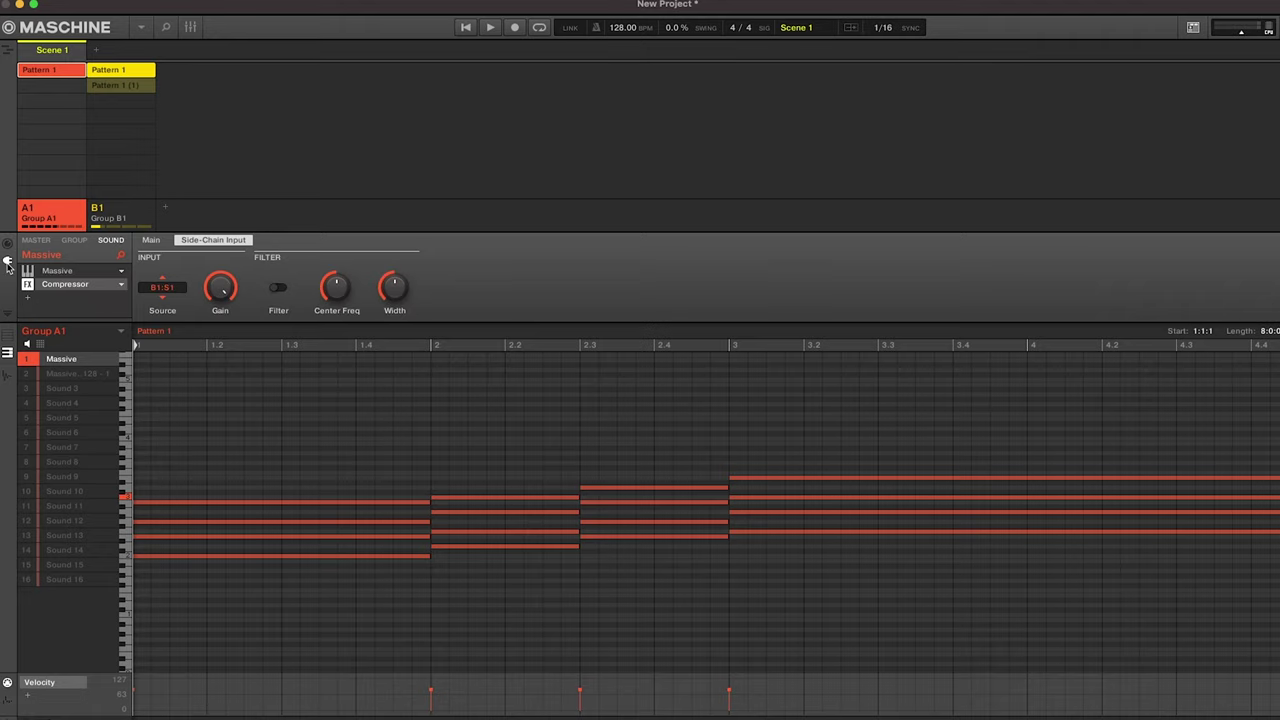
pyautogui.click(57, 274)
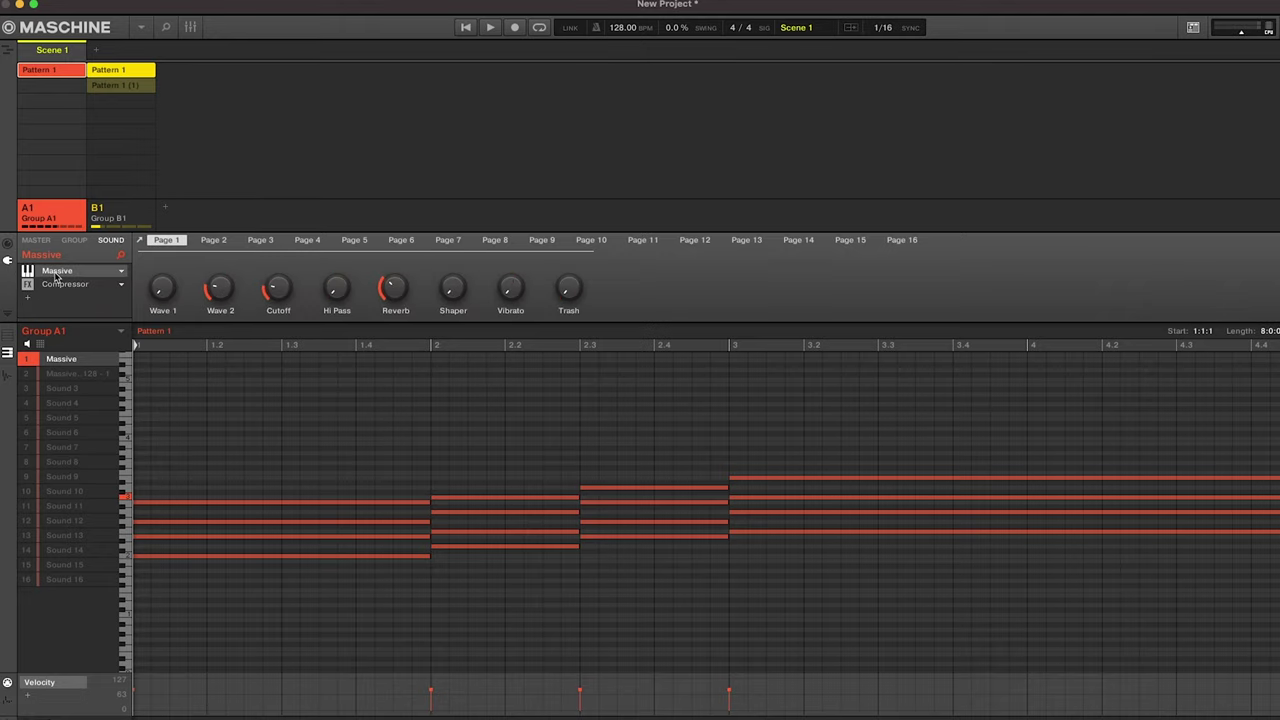
pyautogui.press('space')
# Open the full Massive editor and adjust the envelope level for a smoother curve while playing.
pyautogui.doubleClick(65, 274)
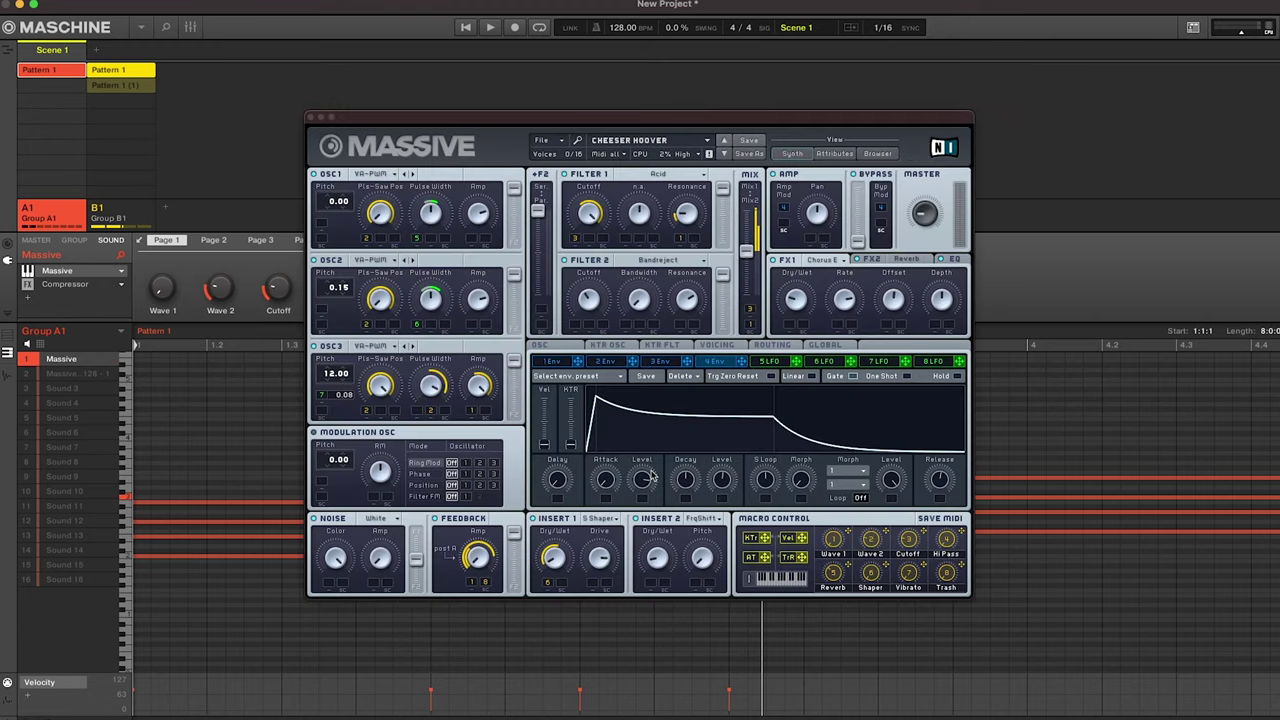
pyautogui.click(641, 481)
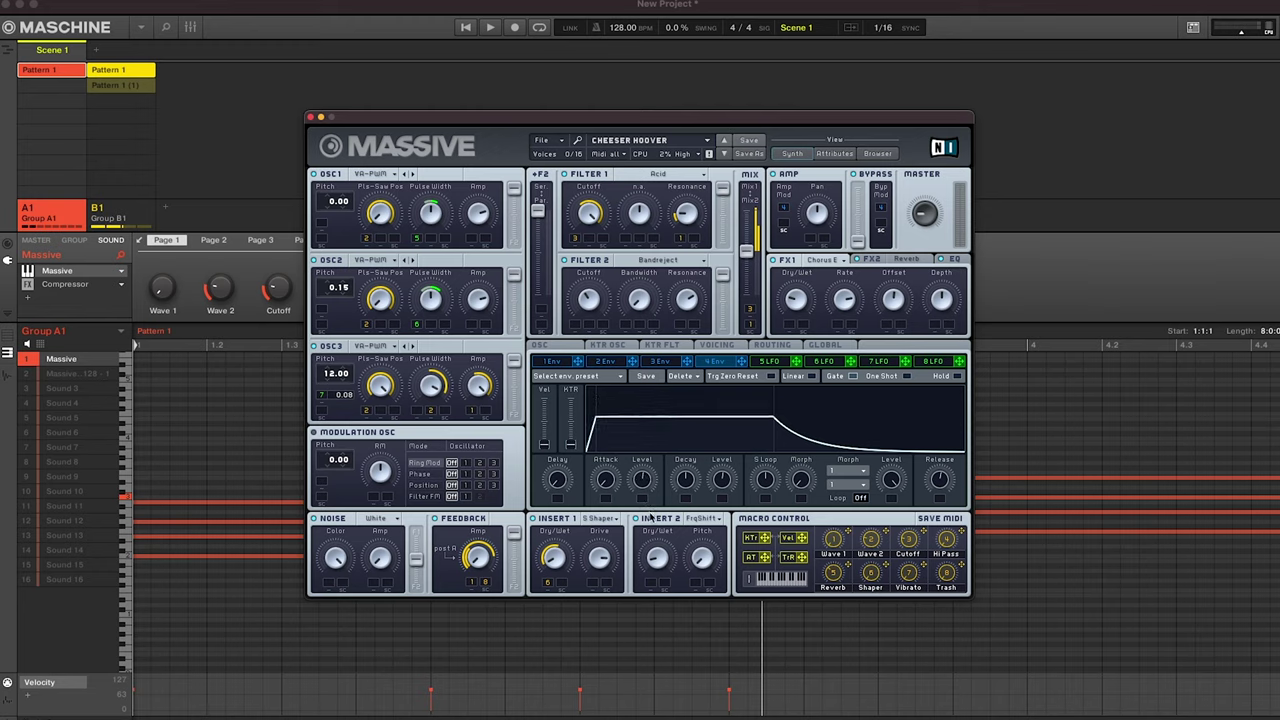
pyautogui.press('space')
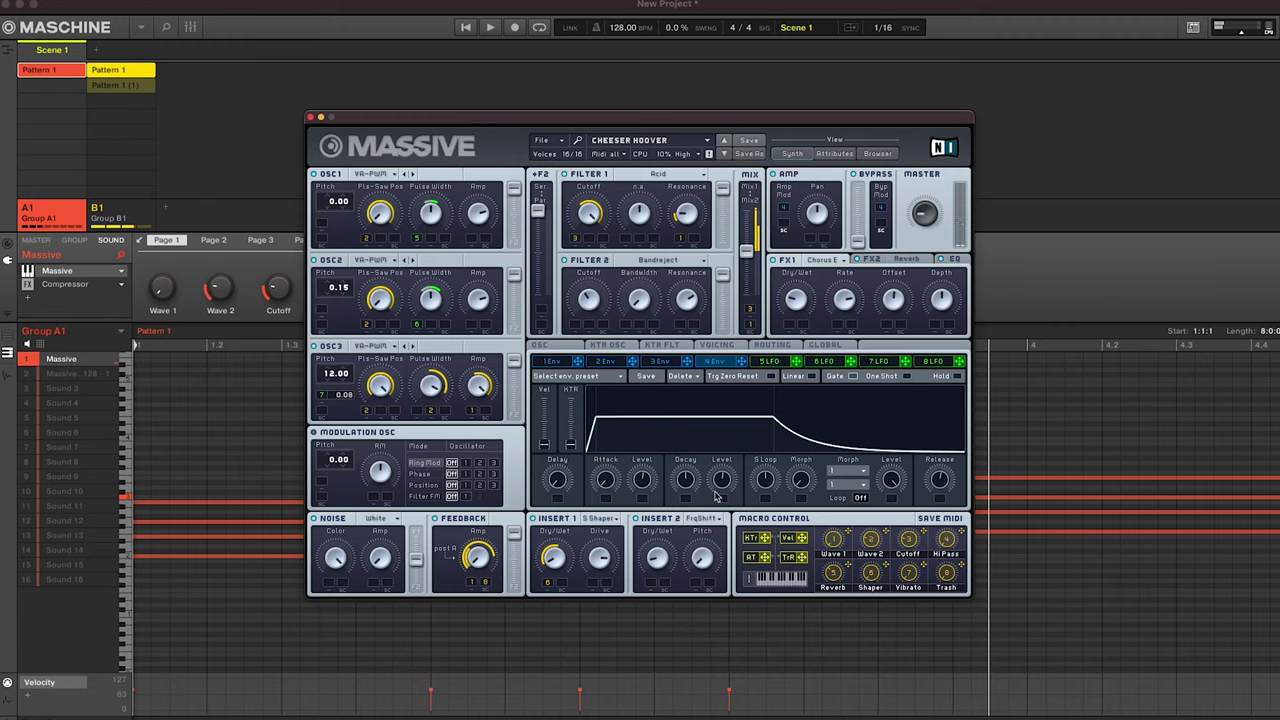
pyautogui.moveTo(724, 478); pyautogui.dragTo(720, 469)
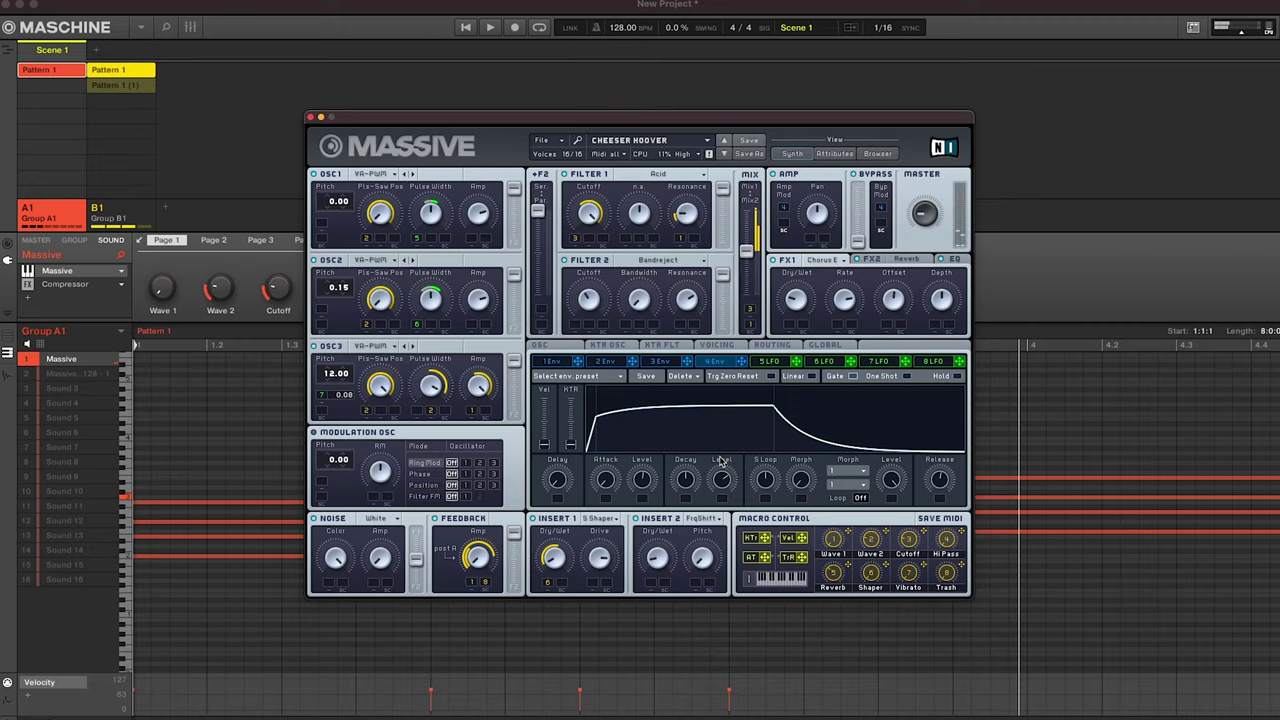
# Close Massive and, during playback, lower the pad compressor's side-chain input gain to 0.82.
pyautogui.click(310, 117)
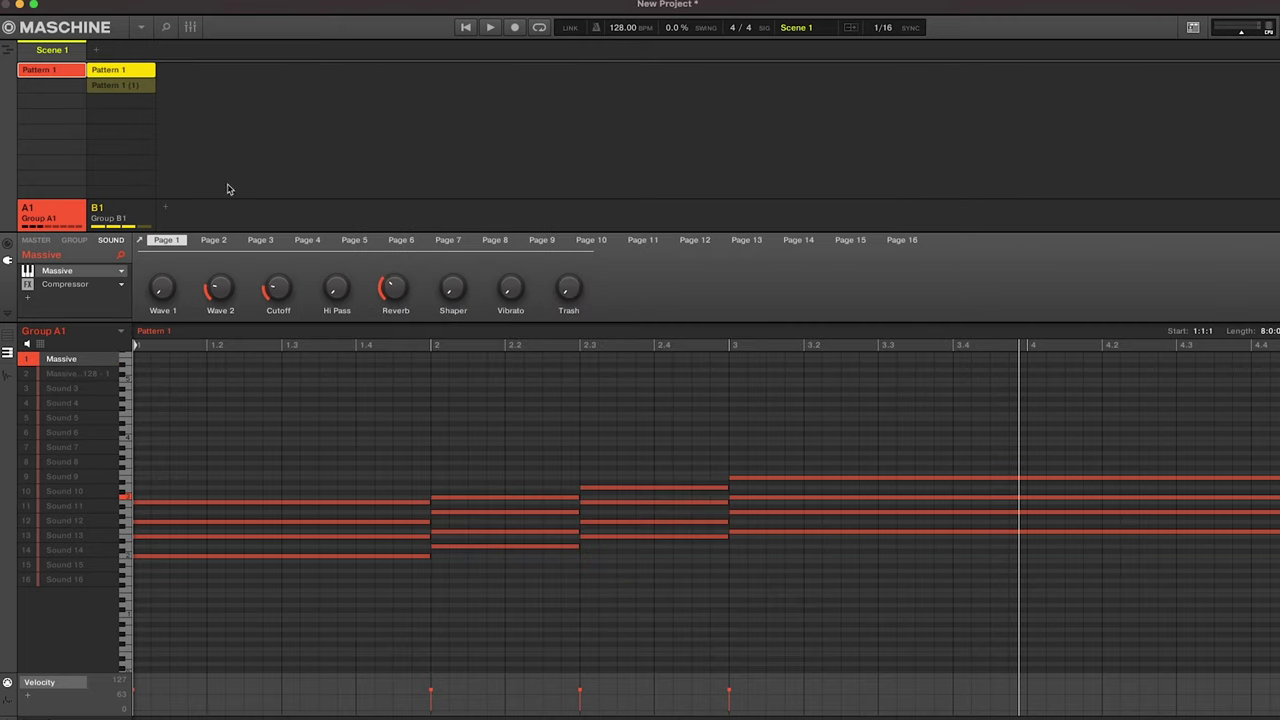
pyautogui.click(87, 287)
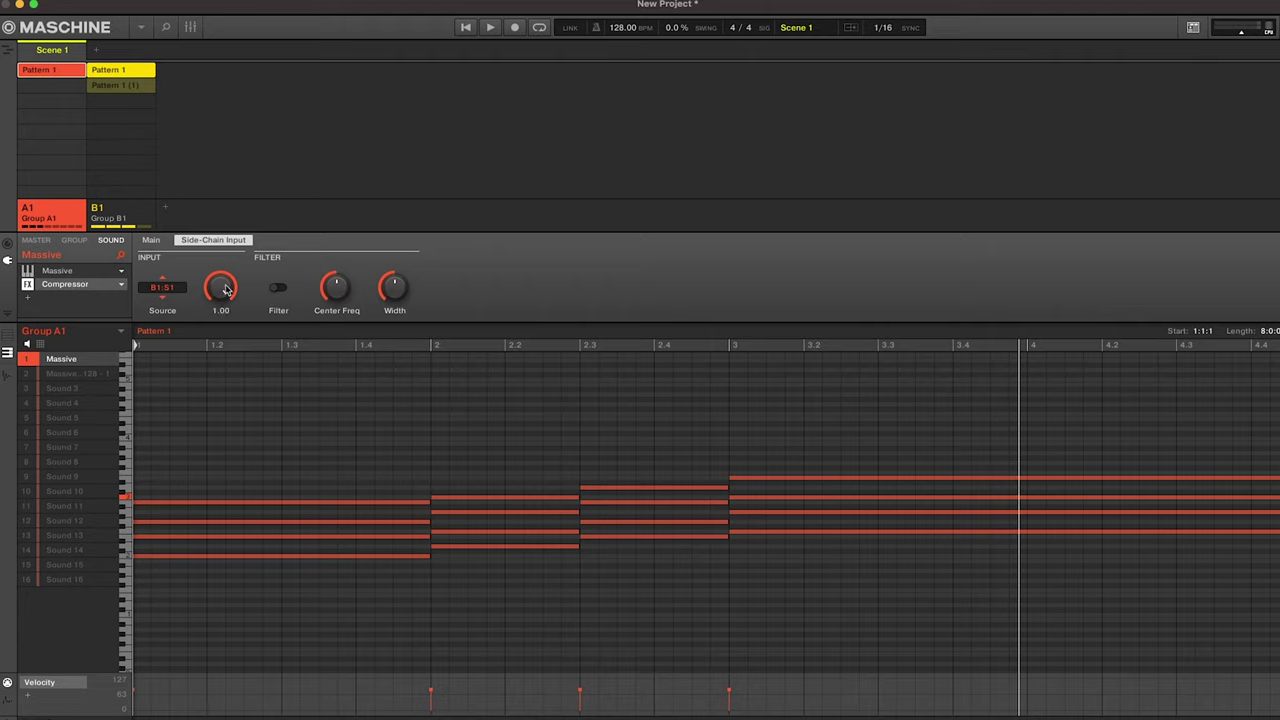
pyautogui.press('space')
pyautogui.moveTo(226, 289)
pyautogui.mouseDown()
pyautogui.moveTo(226, 337)
pyautogui.moveTo(223, 290)
pyautogui.mouseUp()
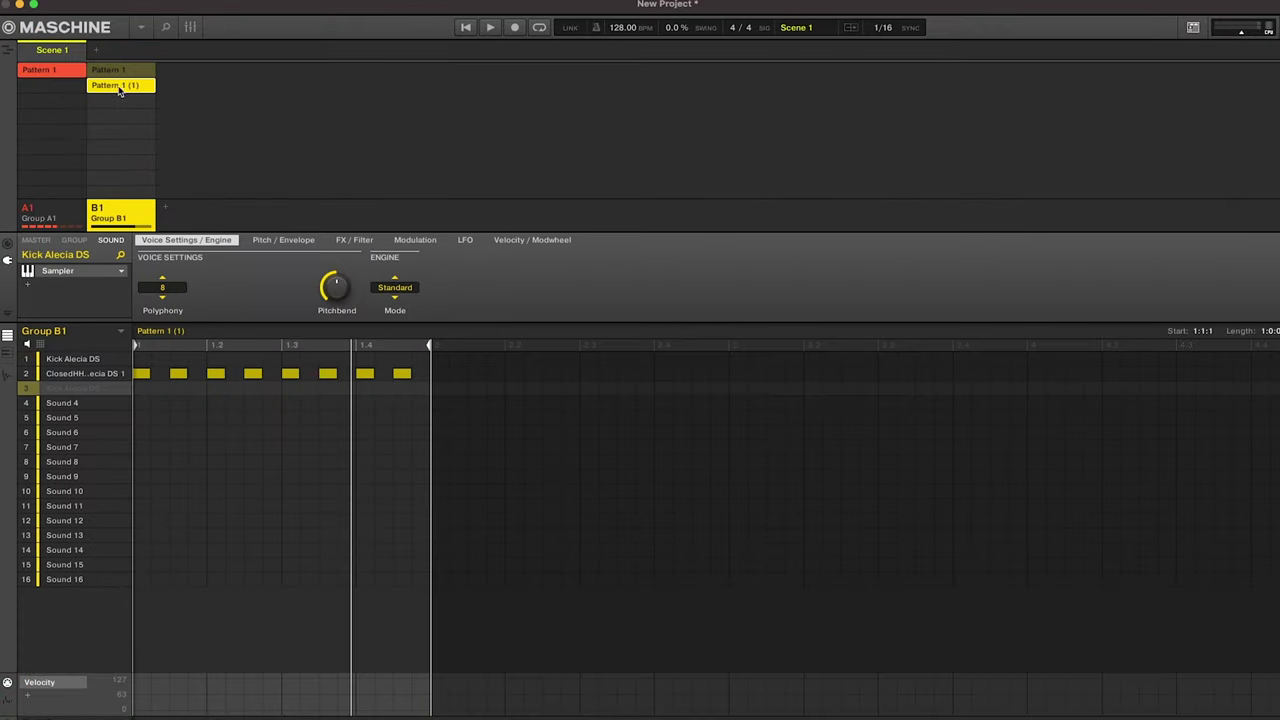
# Audition the closed hi-hat, then set its output destination from Group to None.
pyautogui.click(78, 377)
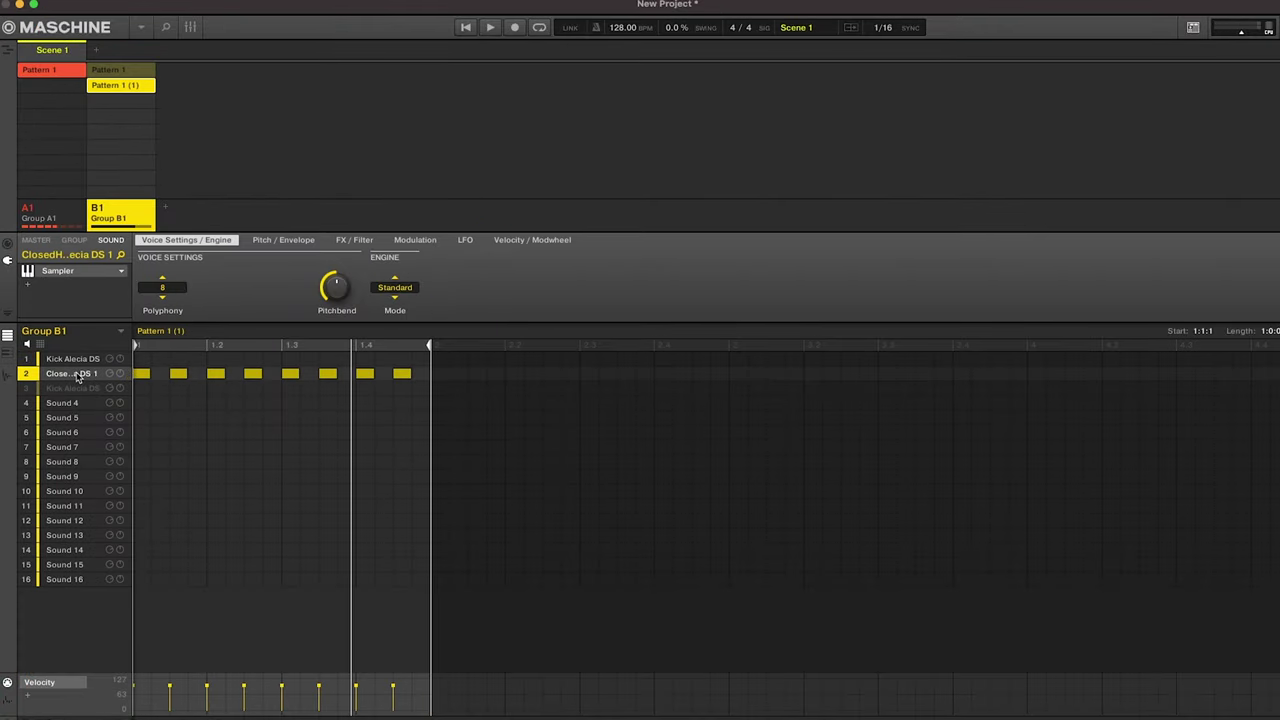
pyautogui.press('space')
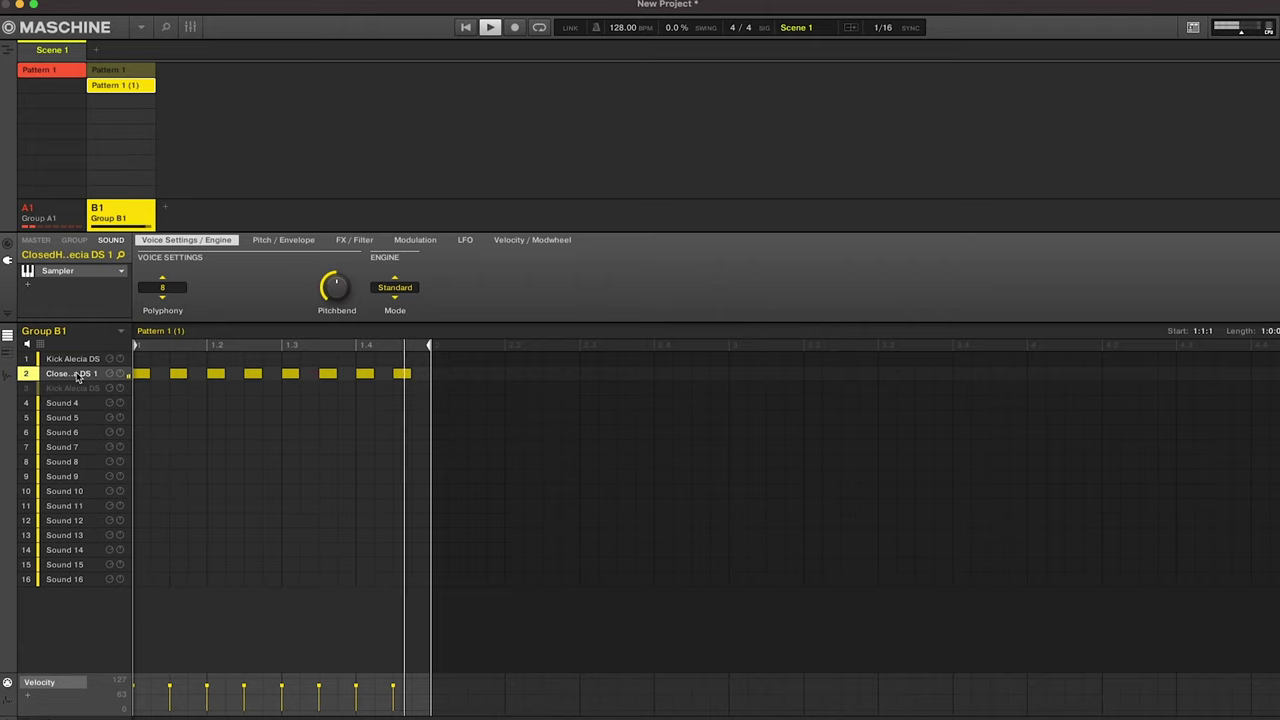
pyautogui.press('space')
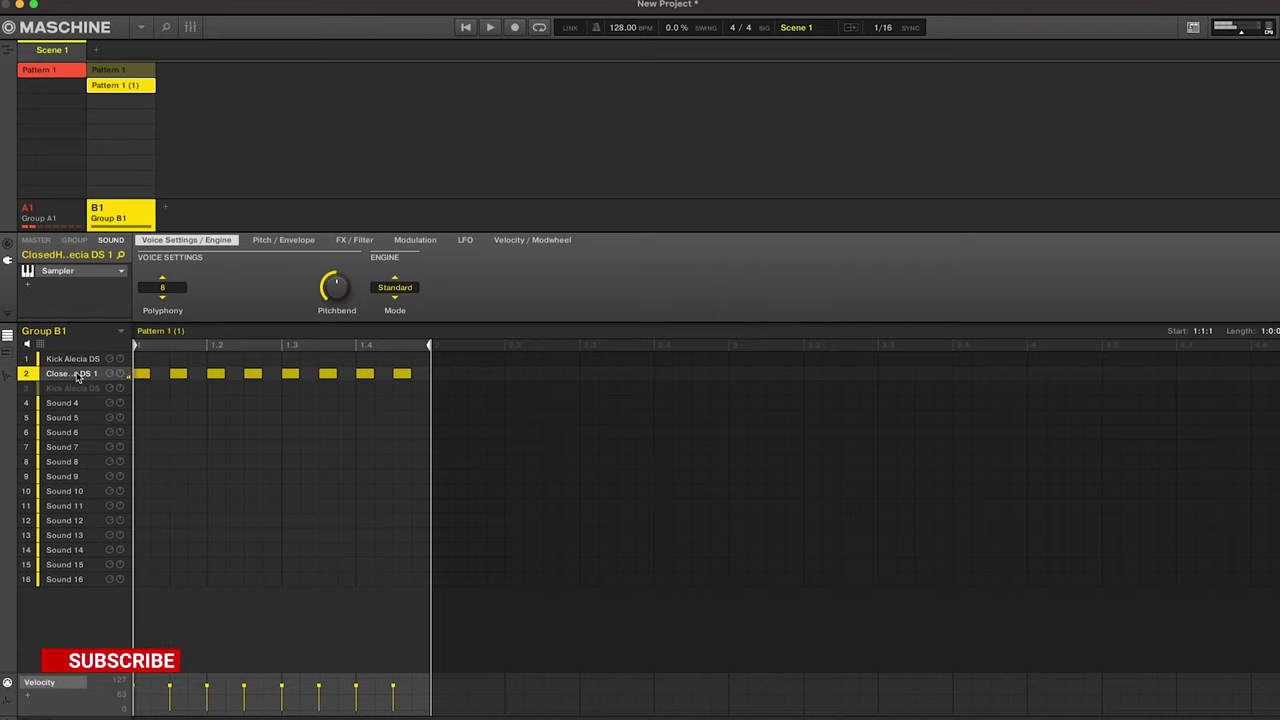
pyautogui.click(7, 245)
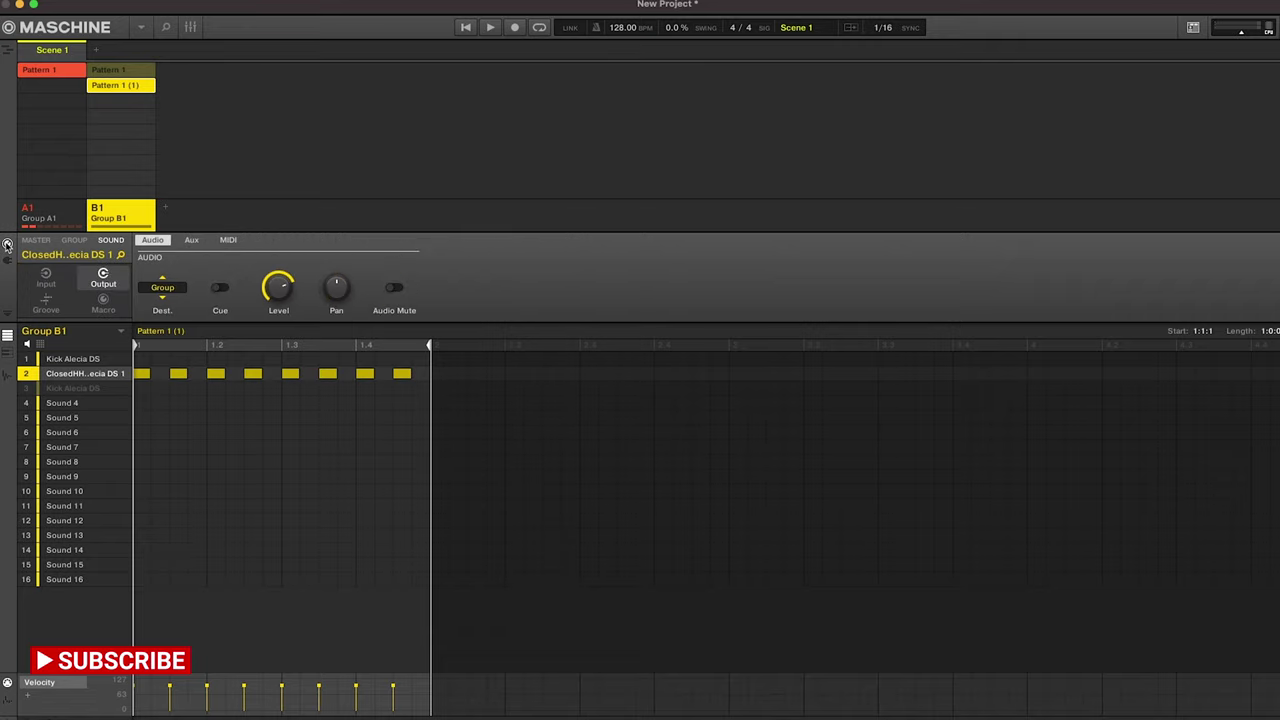
pyautogui.click(162, 290)
pyautogui.click(166, 306)
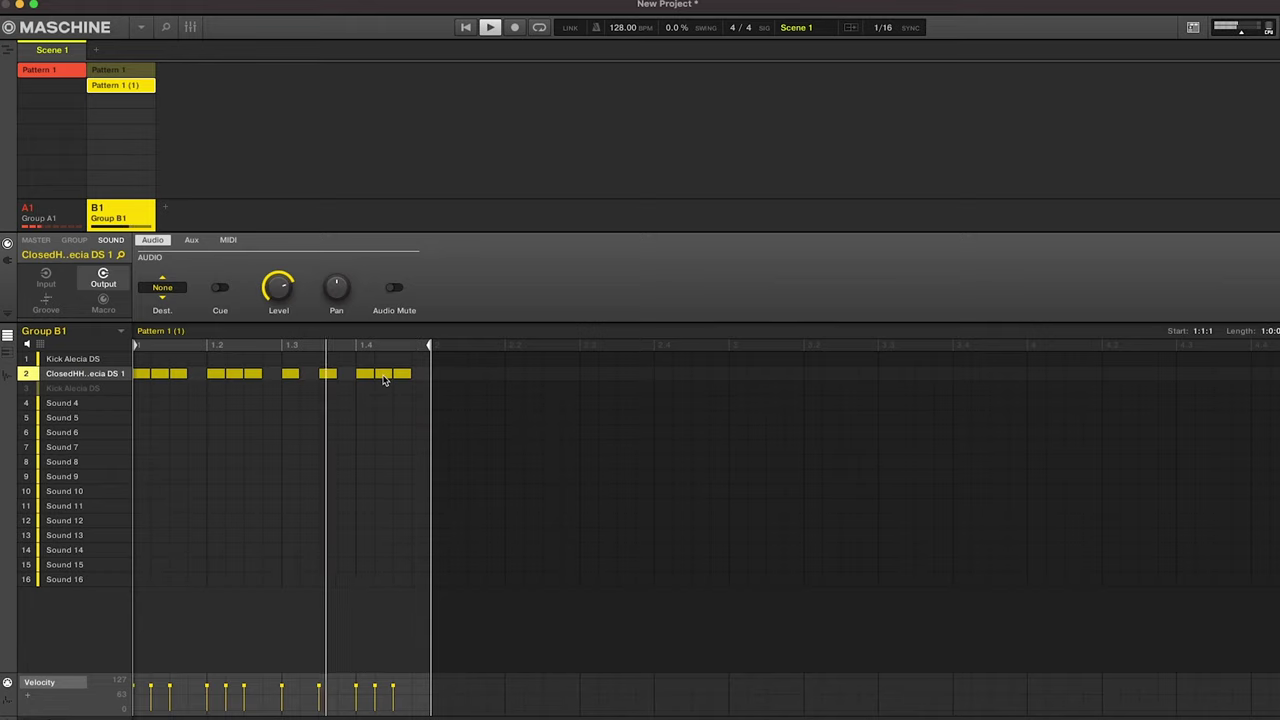
# Double the hi-hat pattern to two bars and rework the end of bar 2 on a 1/8T triplet grid.
pyautogui.press('super+d')
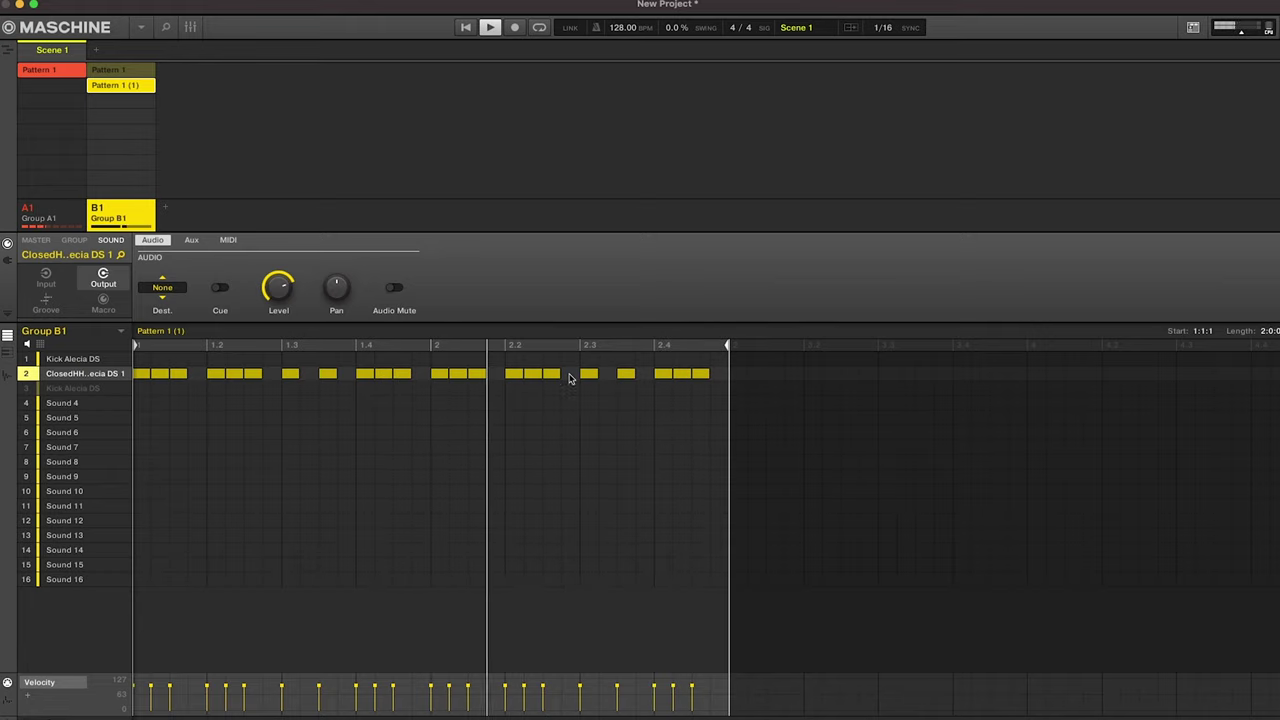
pyautogui.rightClick(60, 664)
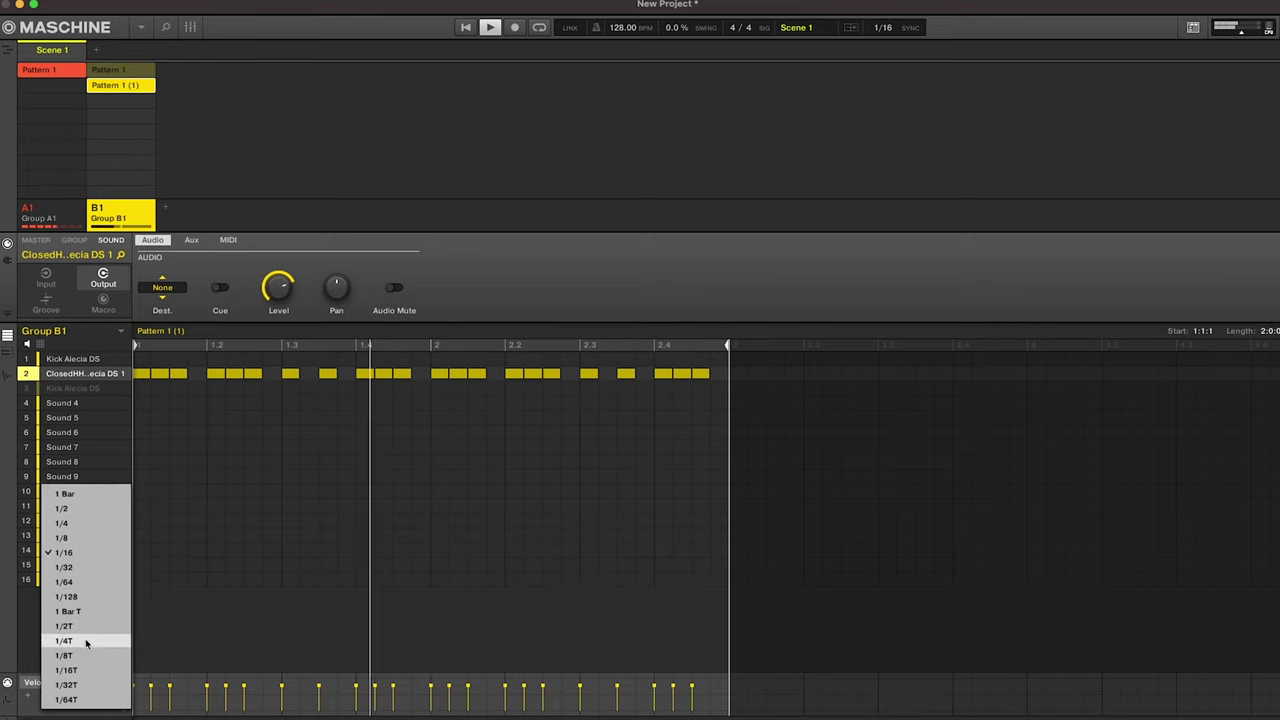
pyautogui.click(88, 655)
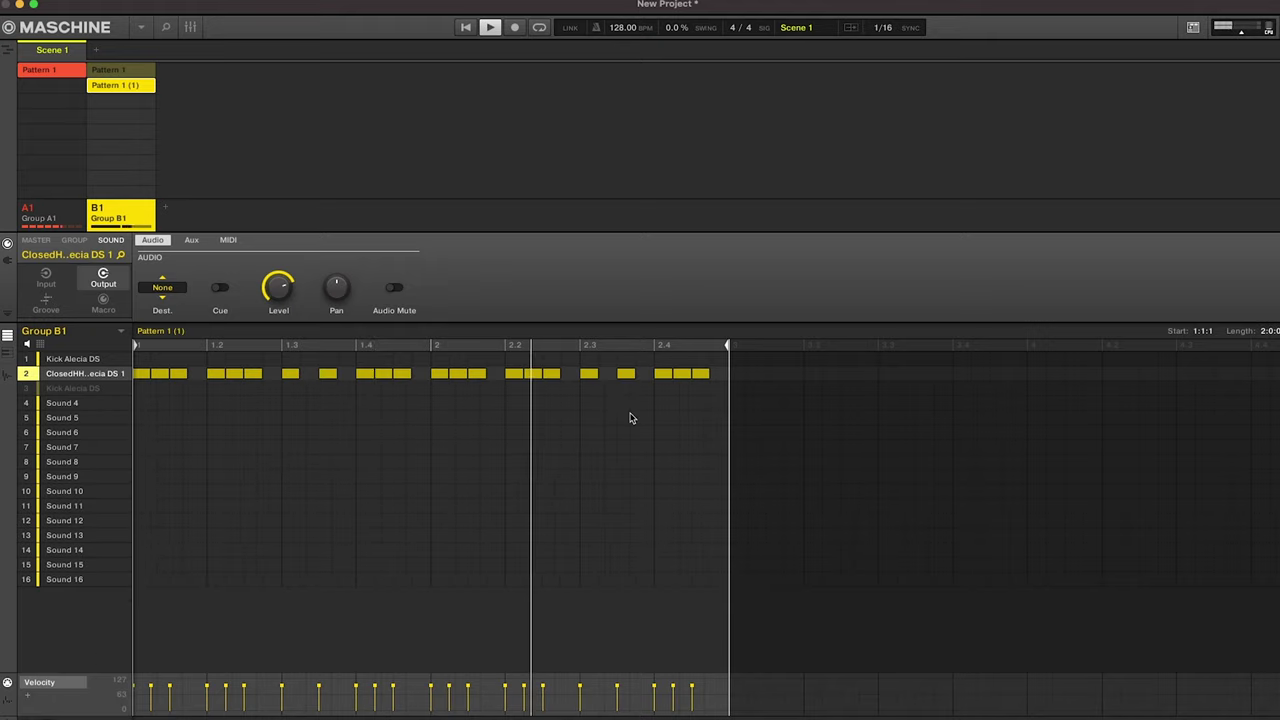
pyautogui.click(681, 373)
pyautogui.moveTo(698, 375); pyautogui.dragTo(688, 375)
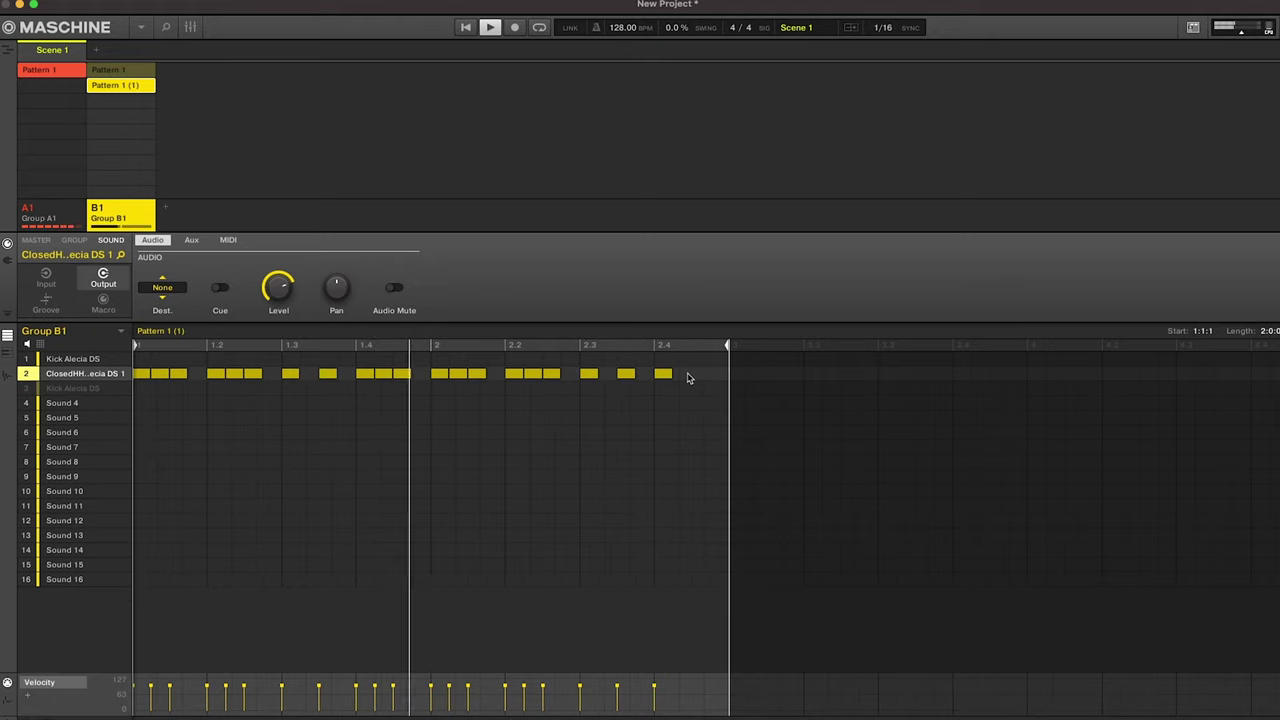
pyautogui.click(720, 375)
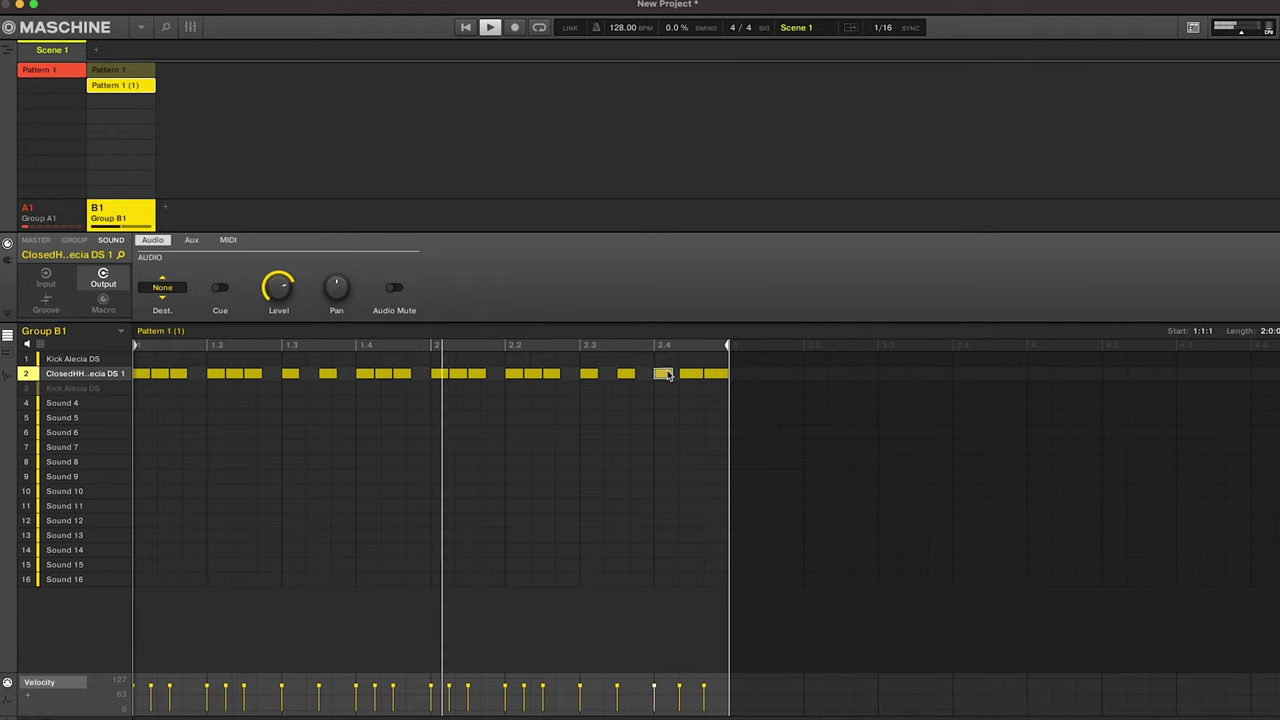
pyautogui.moveTo(670, 373); pyautogui.dragTo(680, 373)
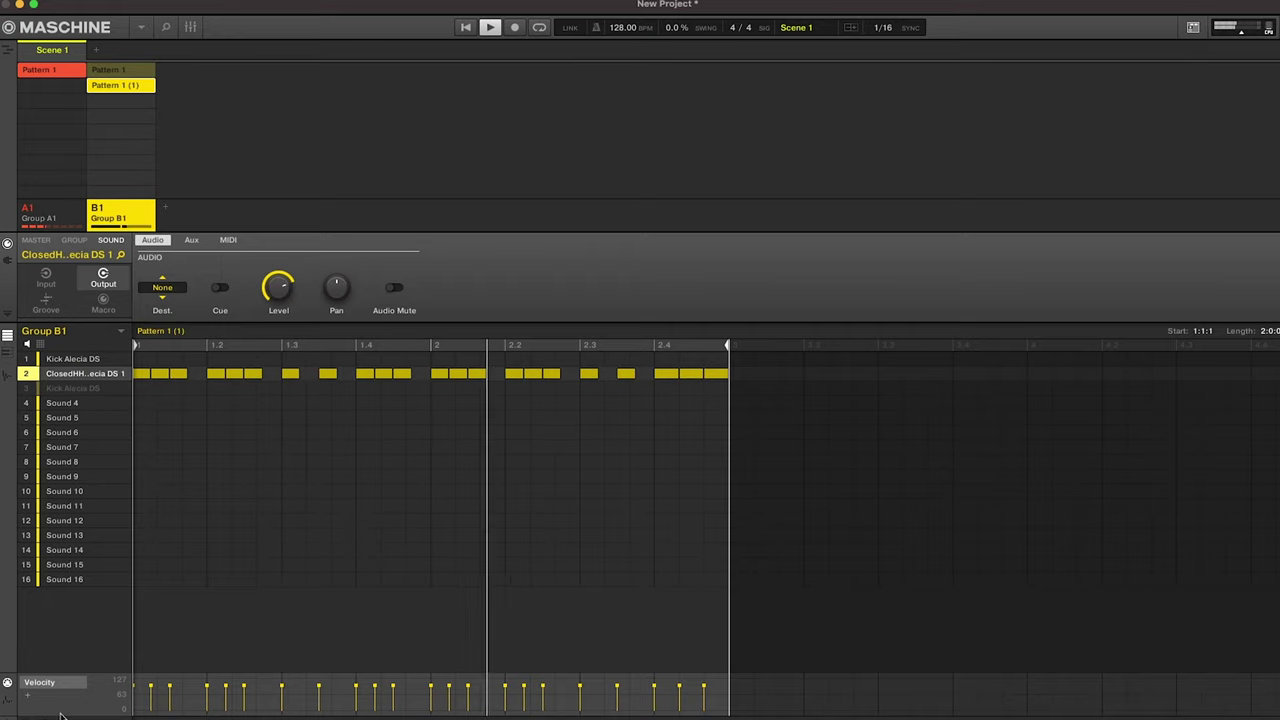
# Reset the grid to 1/16, move the 2.1.2 hi-hat hit to 2.3.2, and unmute Kick Alecia DS.
pyautogui.click(80, 655)
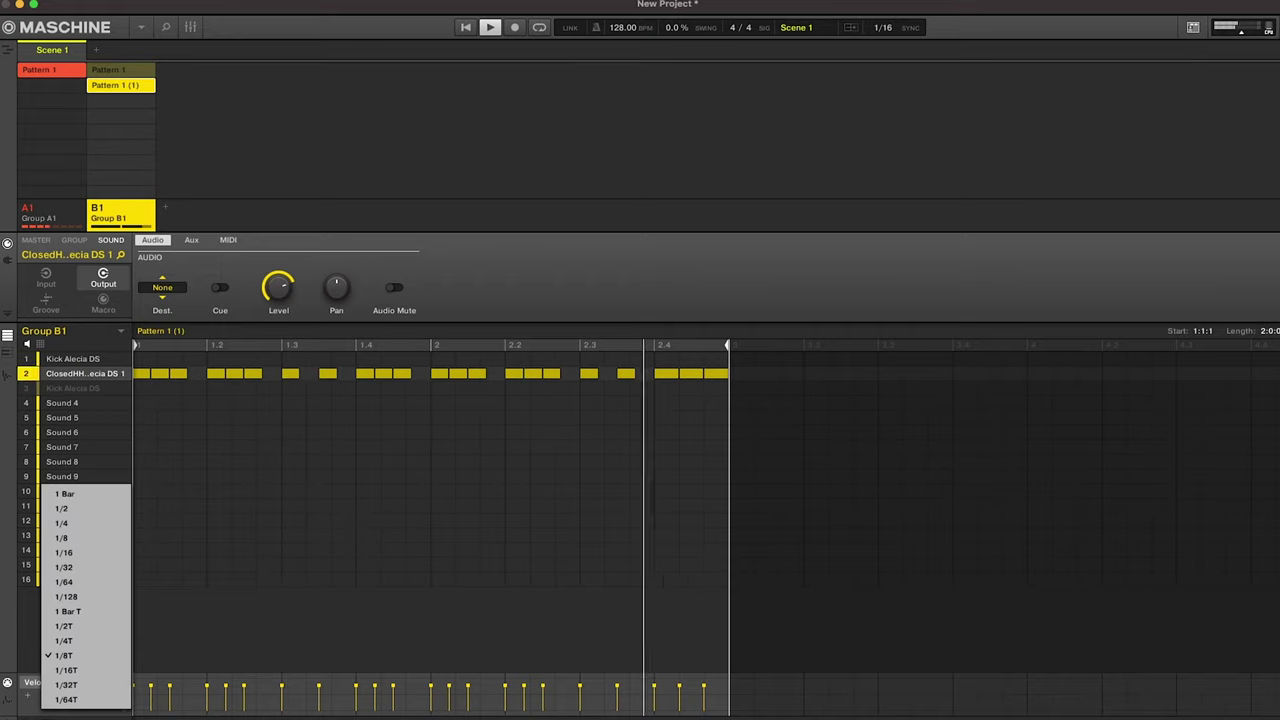
pyautogui.click(70, 552)
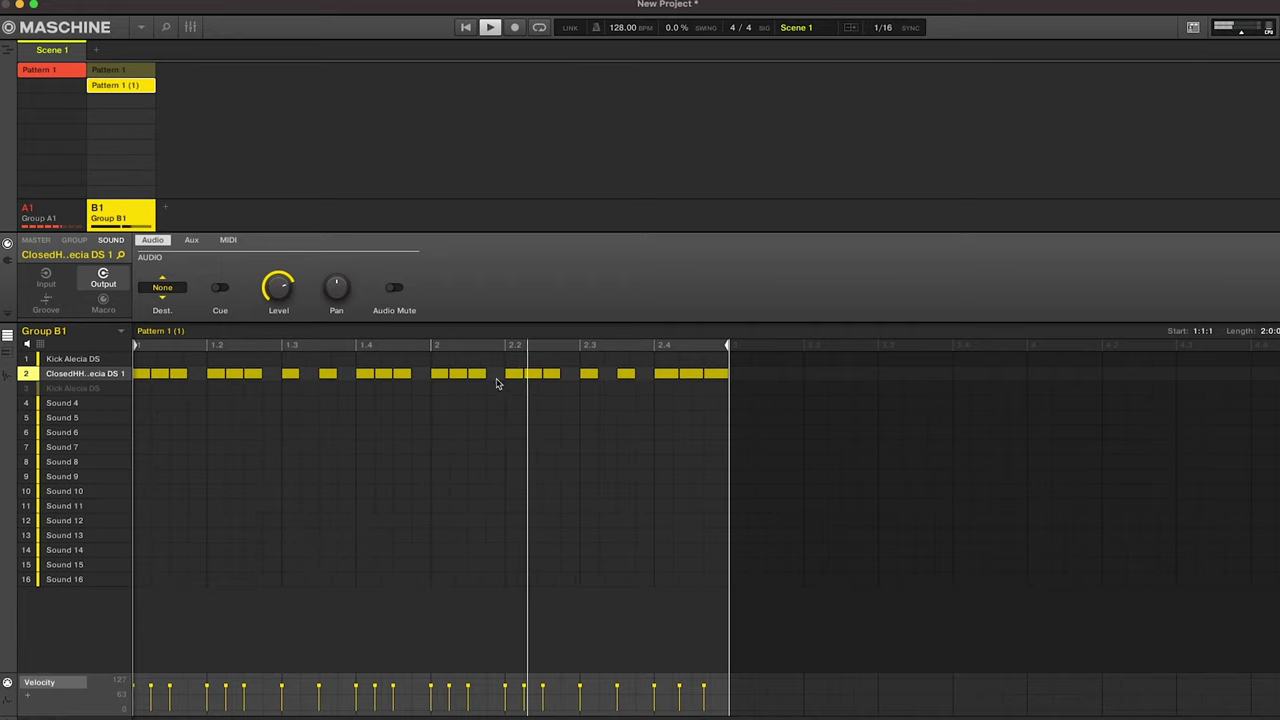
pyautogui.click(459, 374)
pyautogui.click(607, 374)
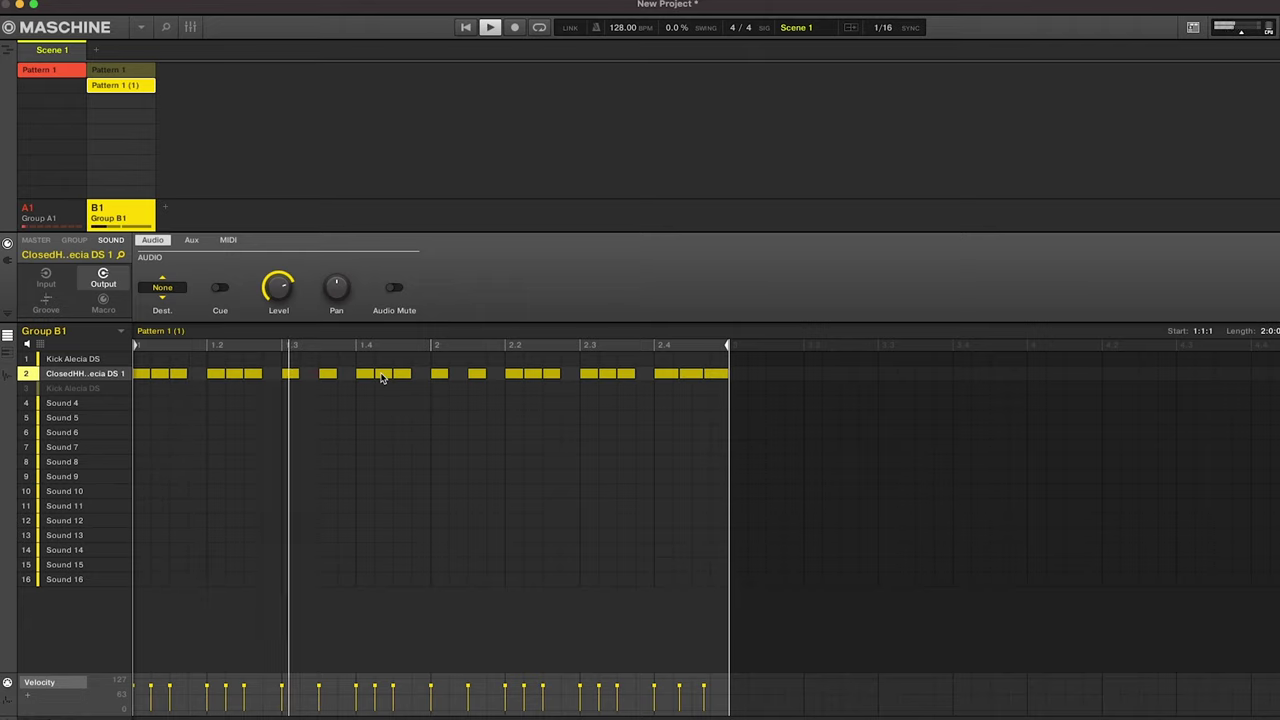
pyautogui.click(110, 388)
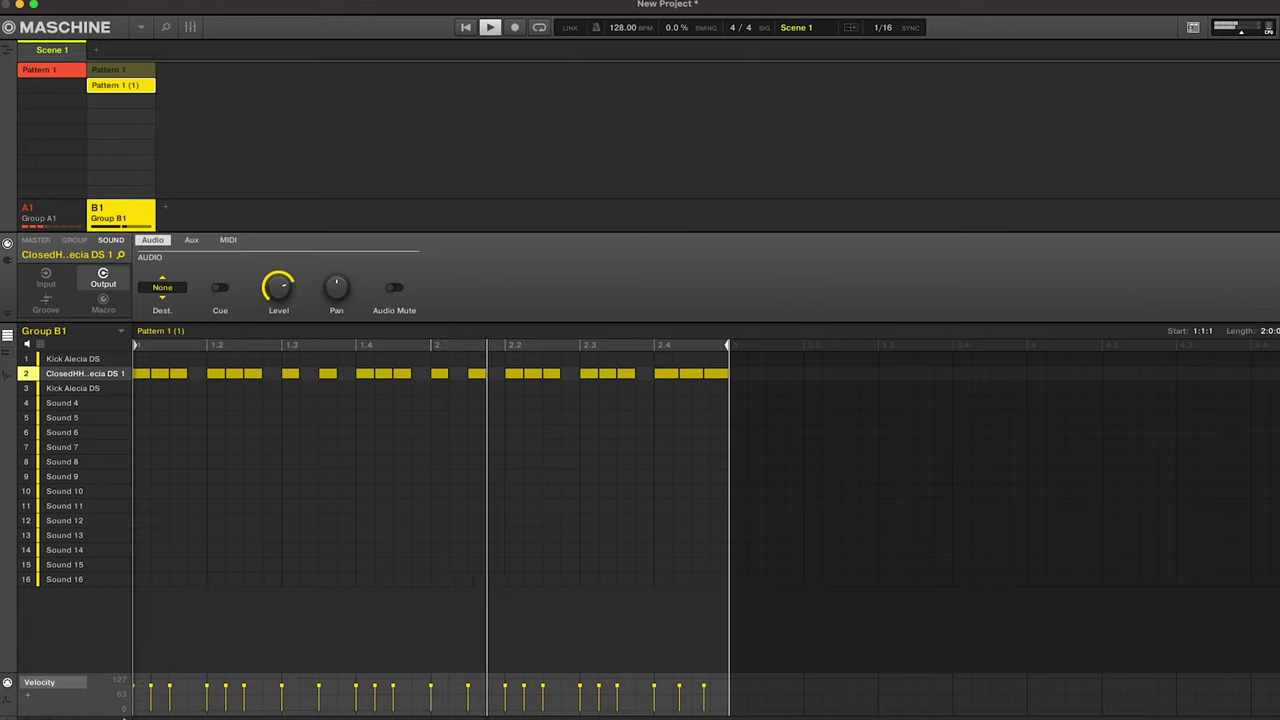
# Add Kick Alecia DS hits at beats 1, 1.2, 1.3, 1.4, 2, 2.2, 2.3 and 2.4.
pyautogui.click(440, 388)
pyautogui.click(514, 388)
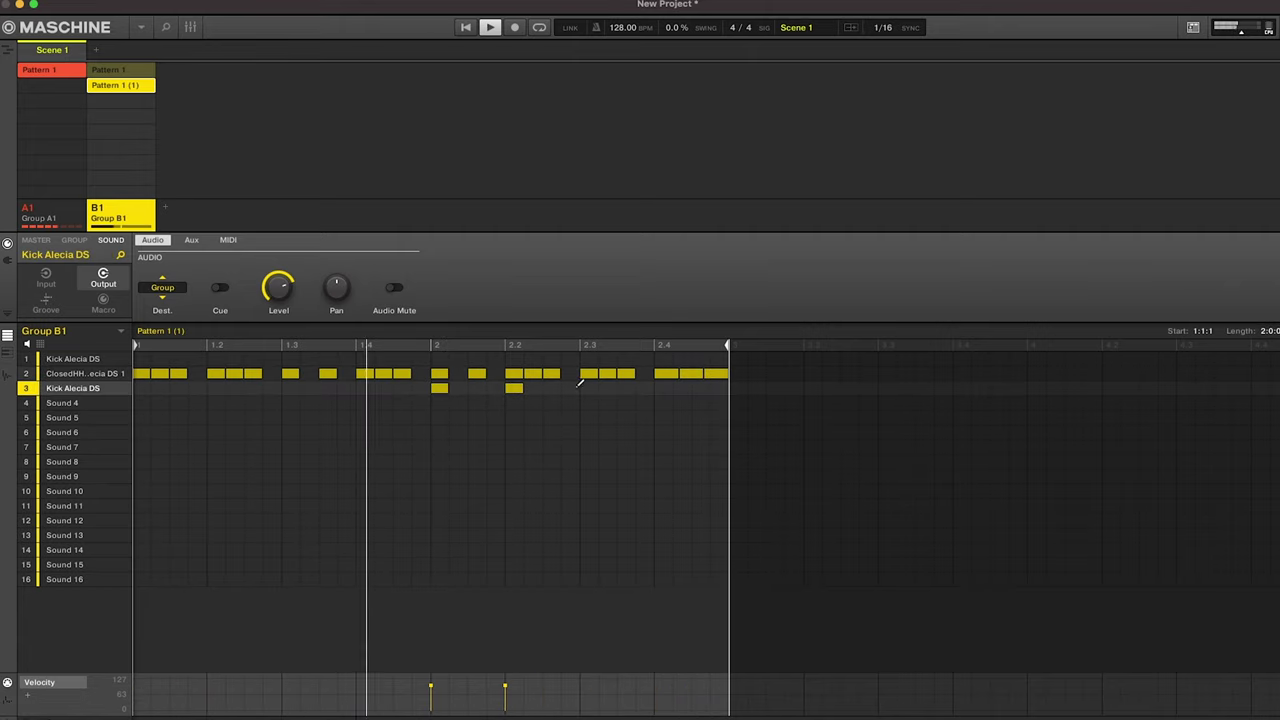
pyautogui.click(589, 388)
pyautogui.click(662, 388)
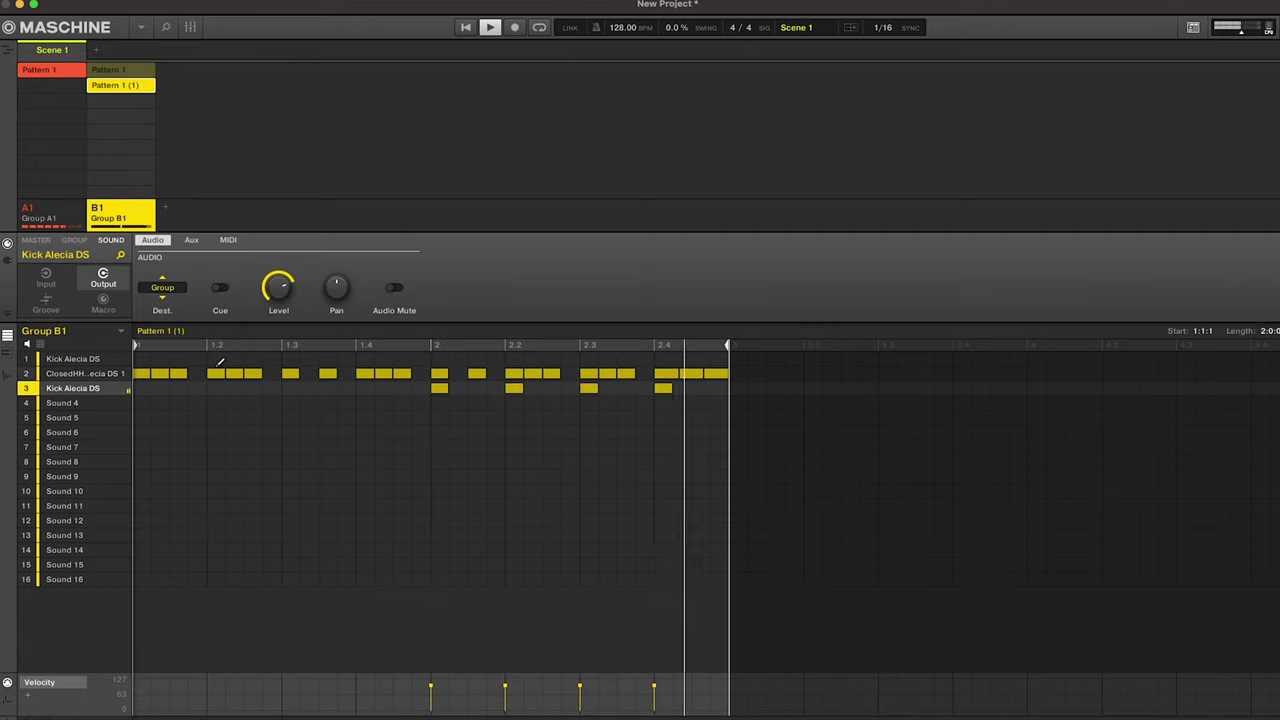
pyautogui.click(141, 388)
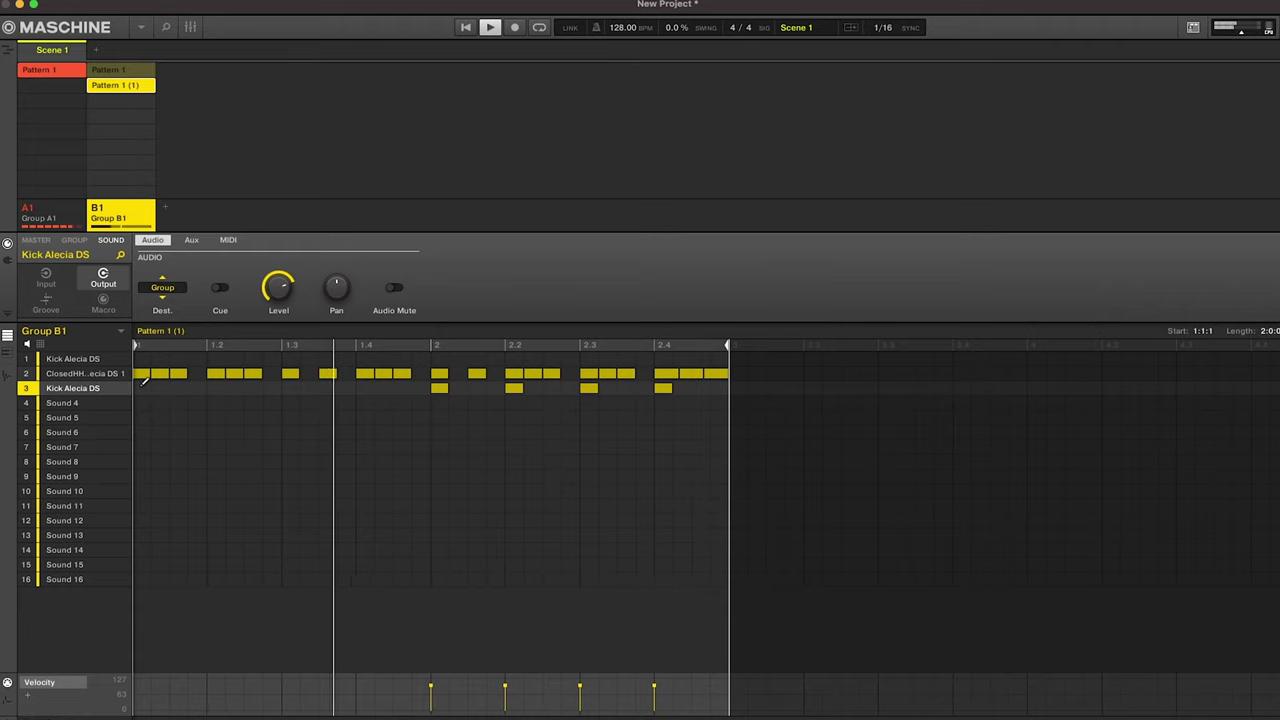
pyautogui.click(215, 388)
pyautogui.click(290, 388)
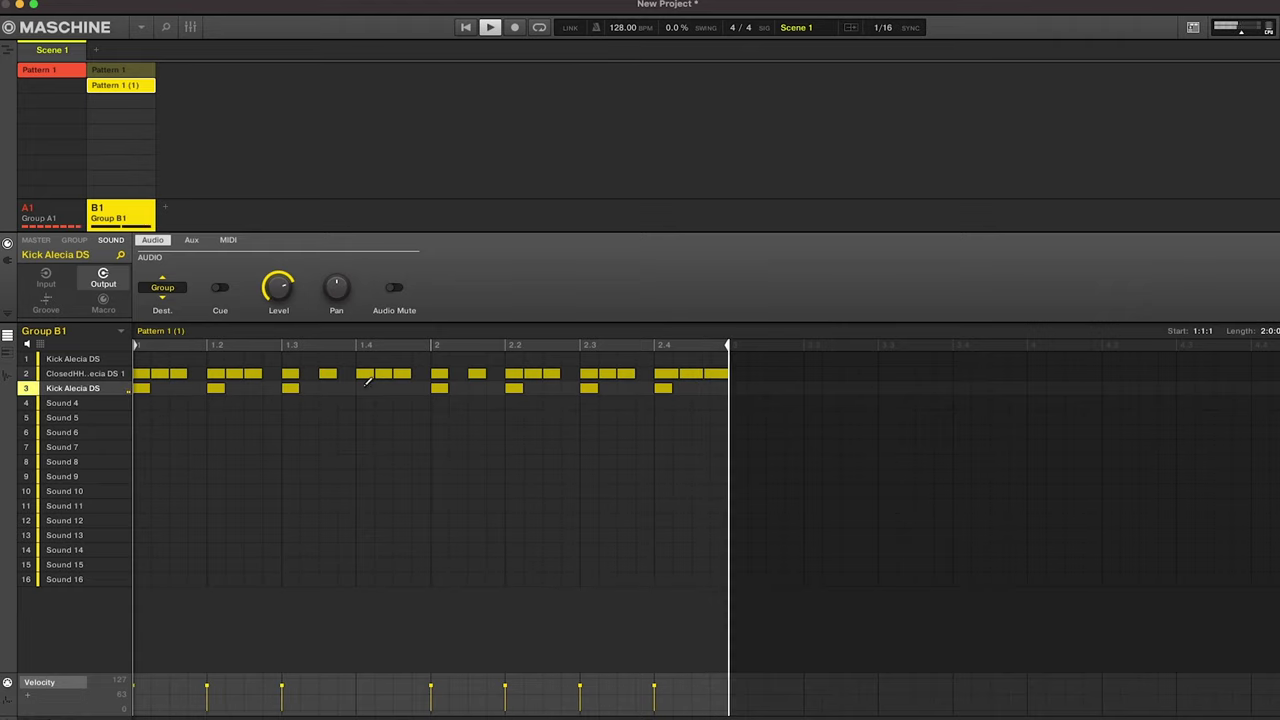
pyautogui.click(365, 388)
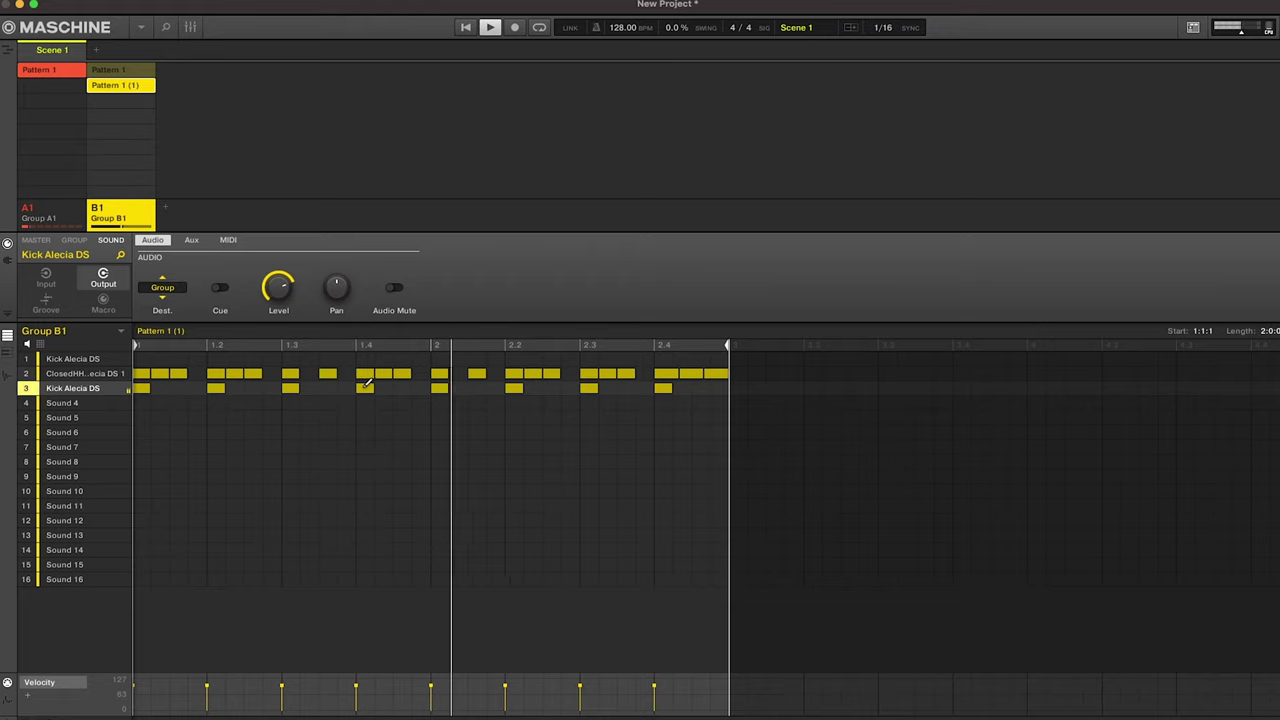